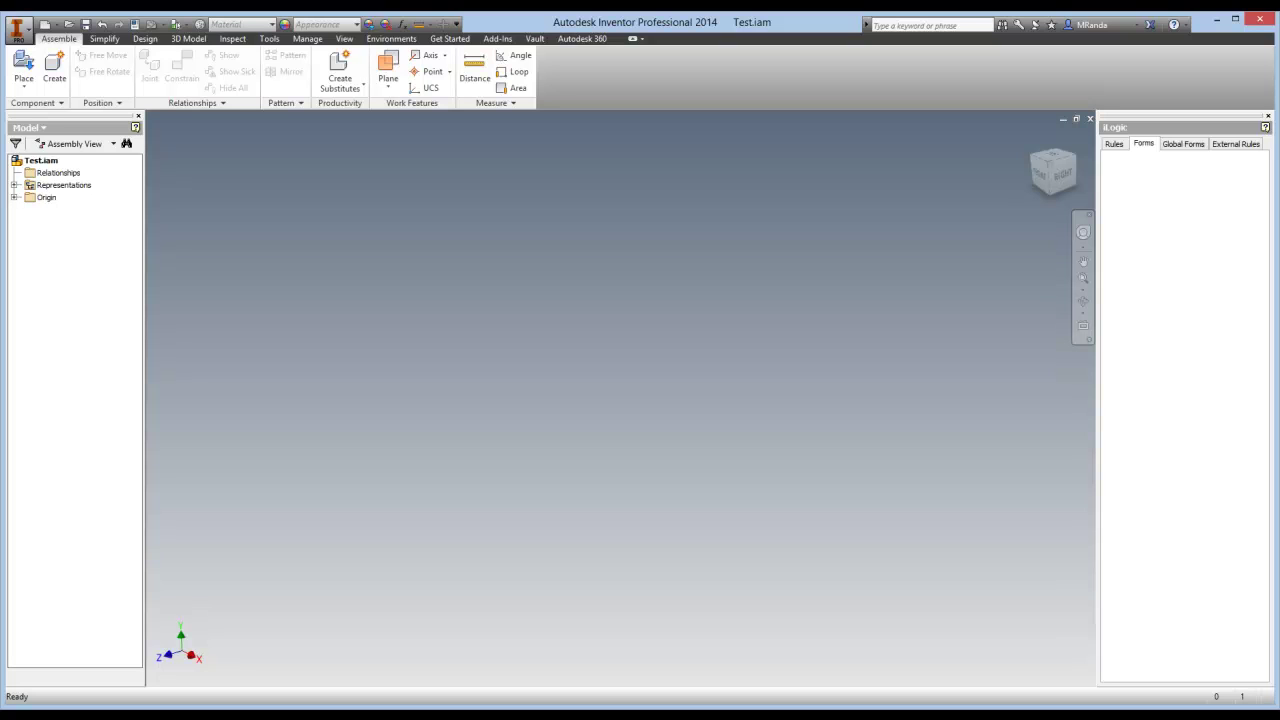
# Start placing U-Bolt.iam as an iLogic component with Part_Number 99999906
pyautogui.click(33, 87)
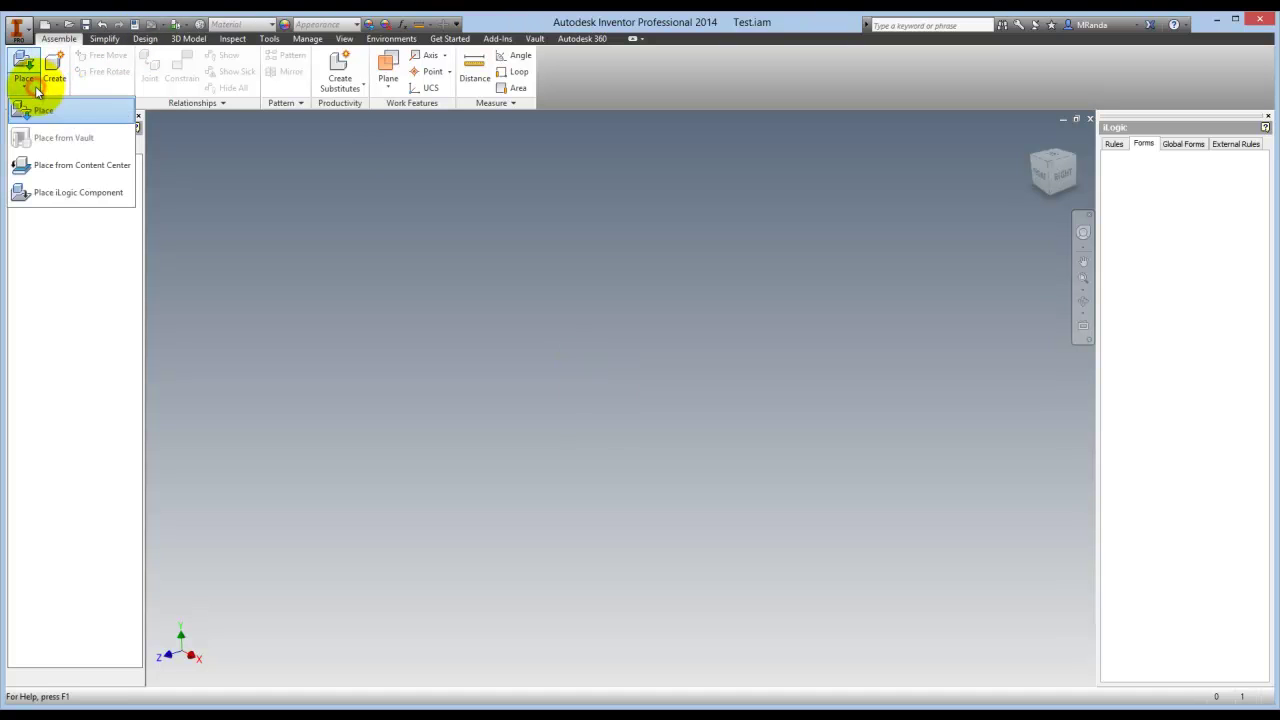
pyautogui.click(118, 200)
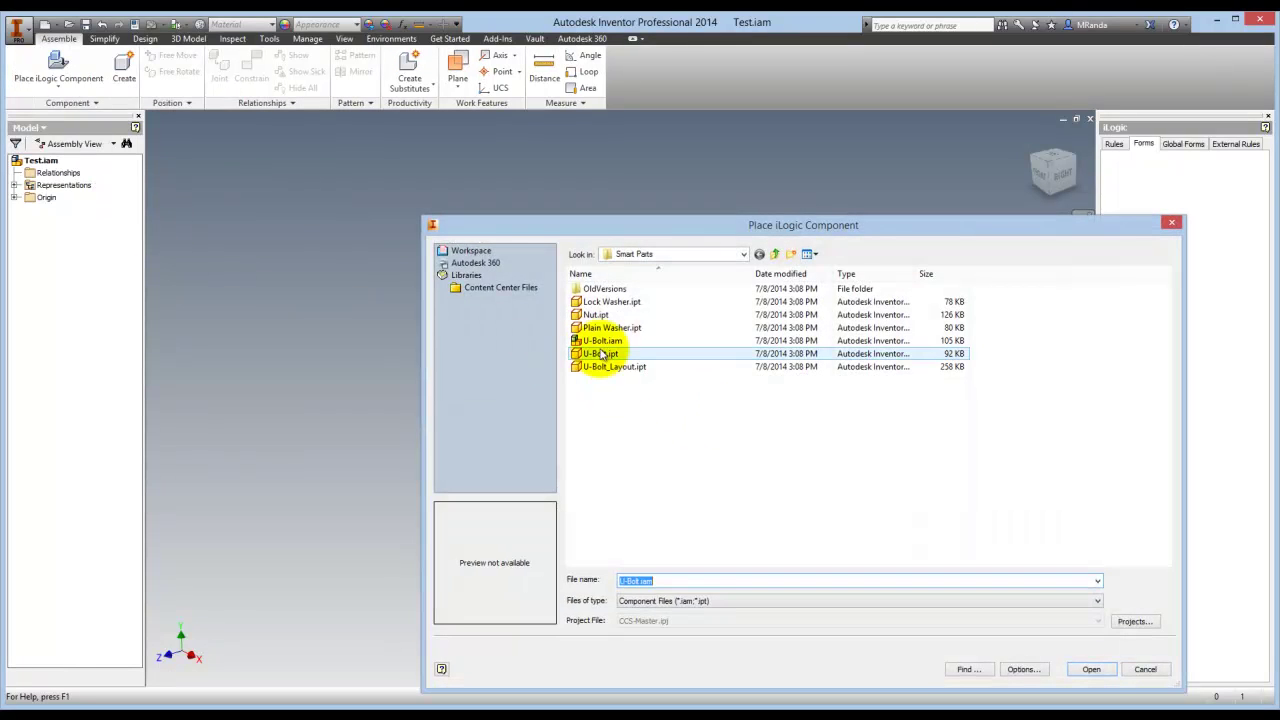
pyautogui.doubleClick(598, 341)
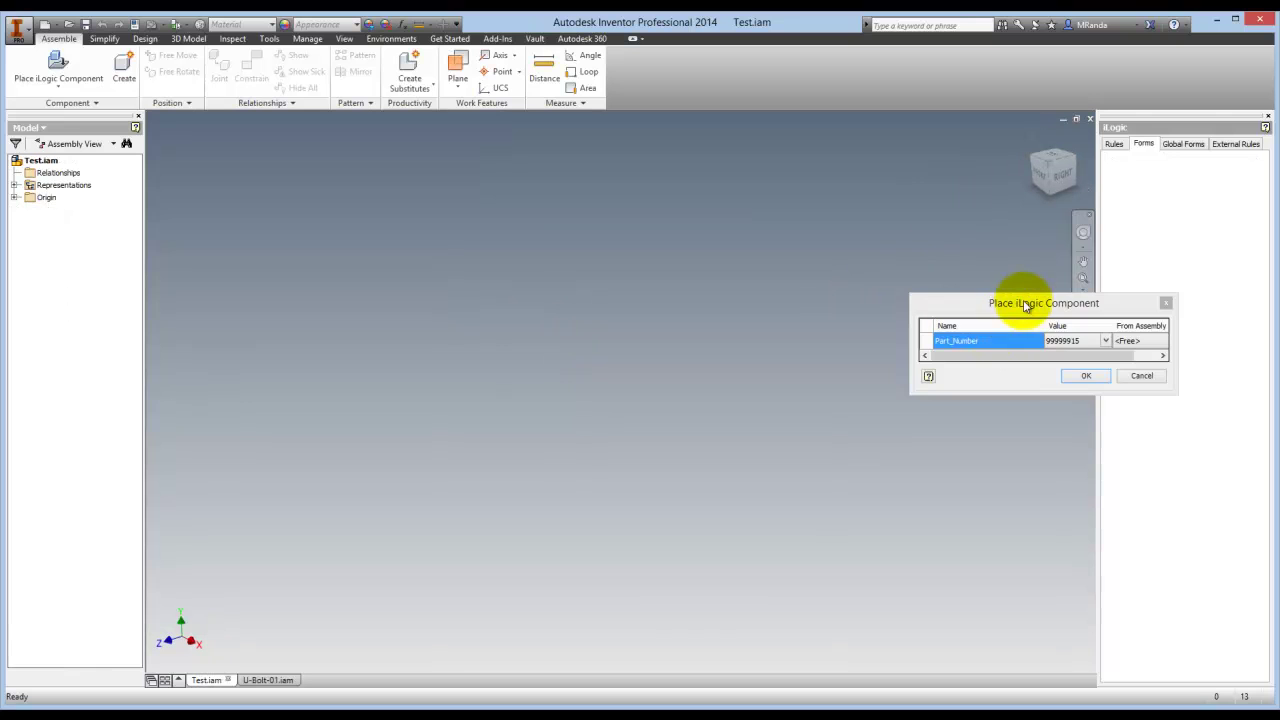
pyautogui.moveTo(1023, 303); pyautogui.dragTo(722, 247)
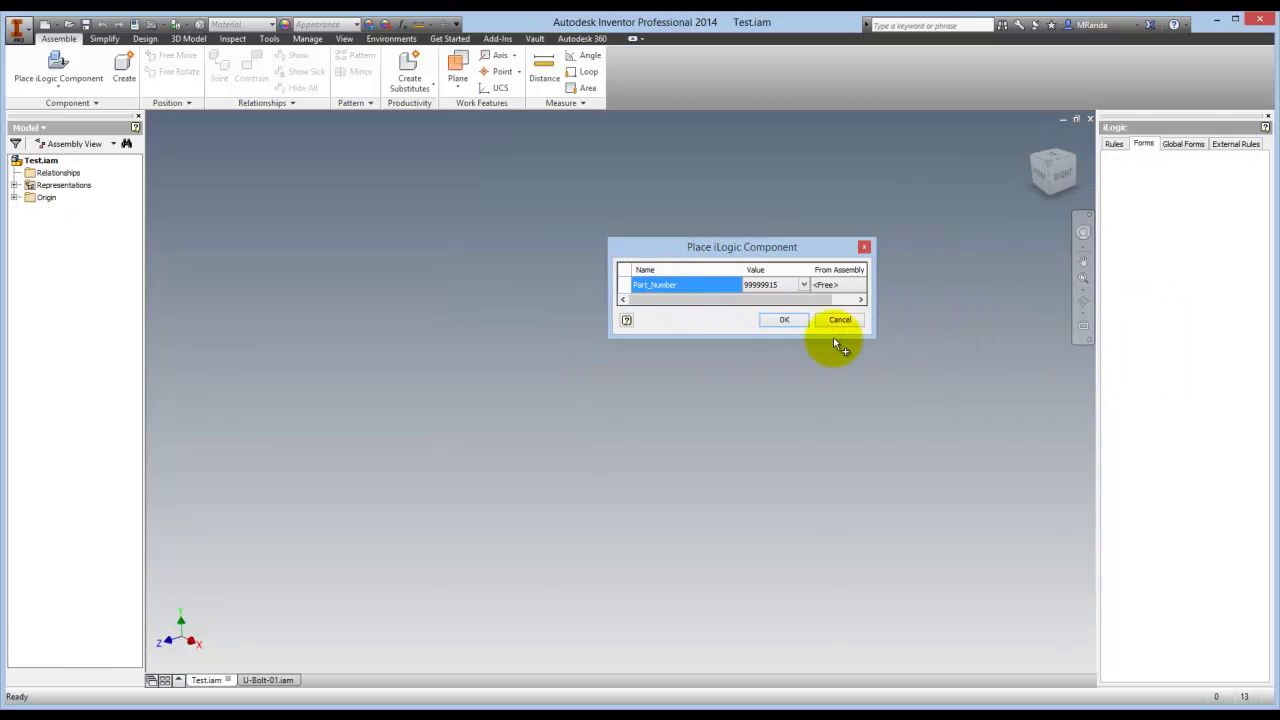
pyautogui.click(804, 284)
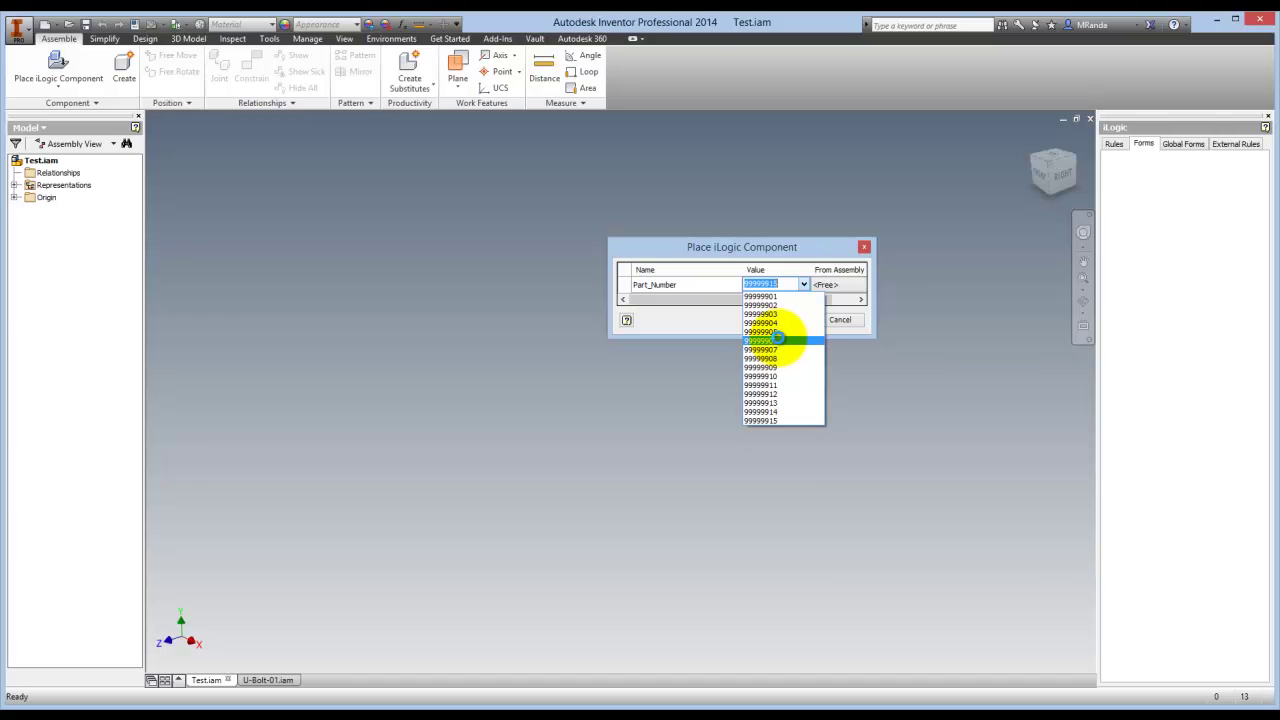
pyautogui.click(778, 340)
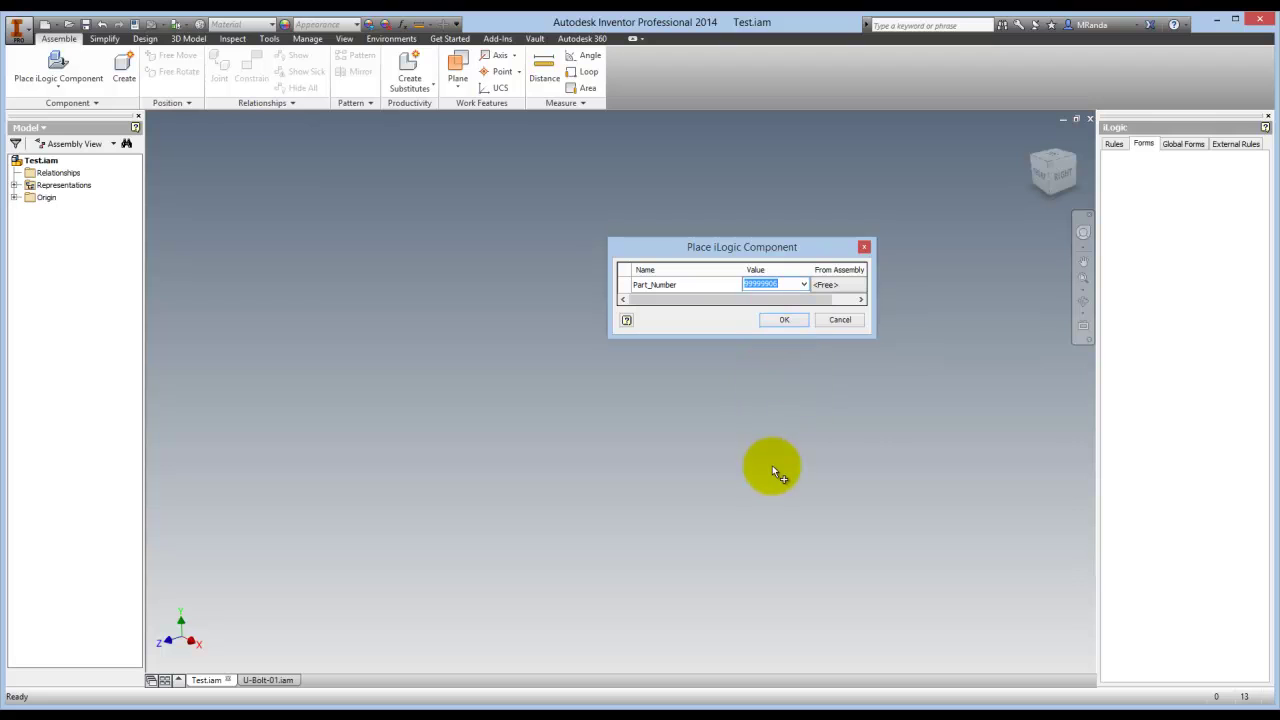
pyautogui.click(731, 391)
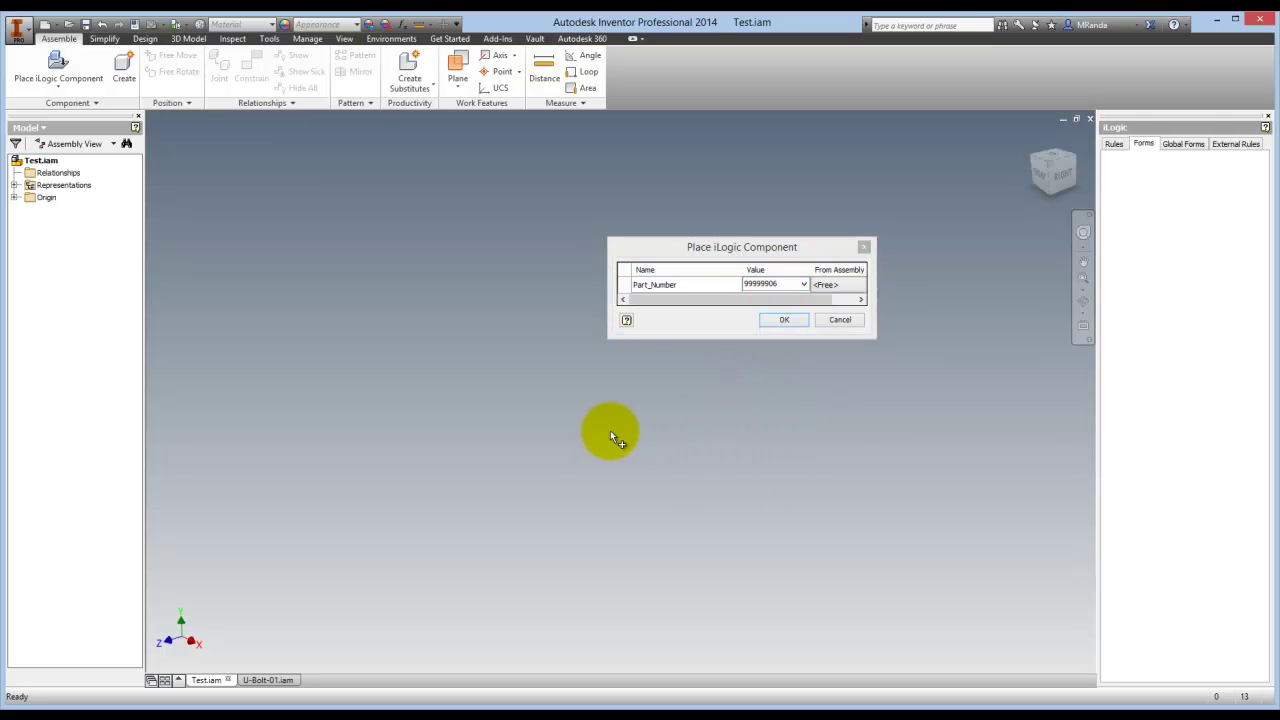
pyautogui.click(609, 431)
pyautogui.click(526, 452)
pyautogui.click(779, 321)
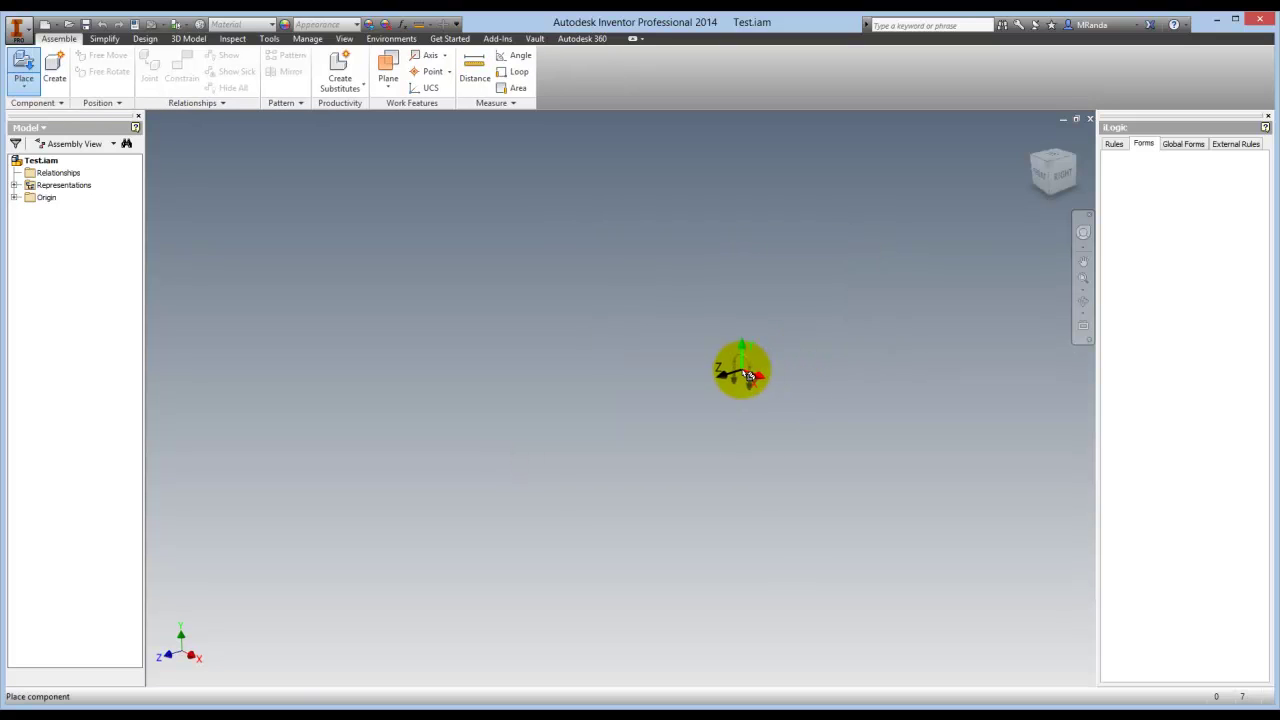
# Drop three U-Bolt-01 instances into the viewport and finish placement
pyautogui.click(762, 346)
pyautogui.scroll(5, 678, 392)
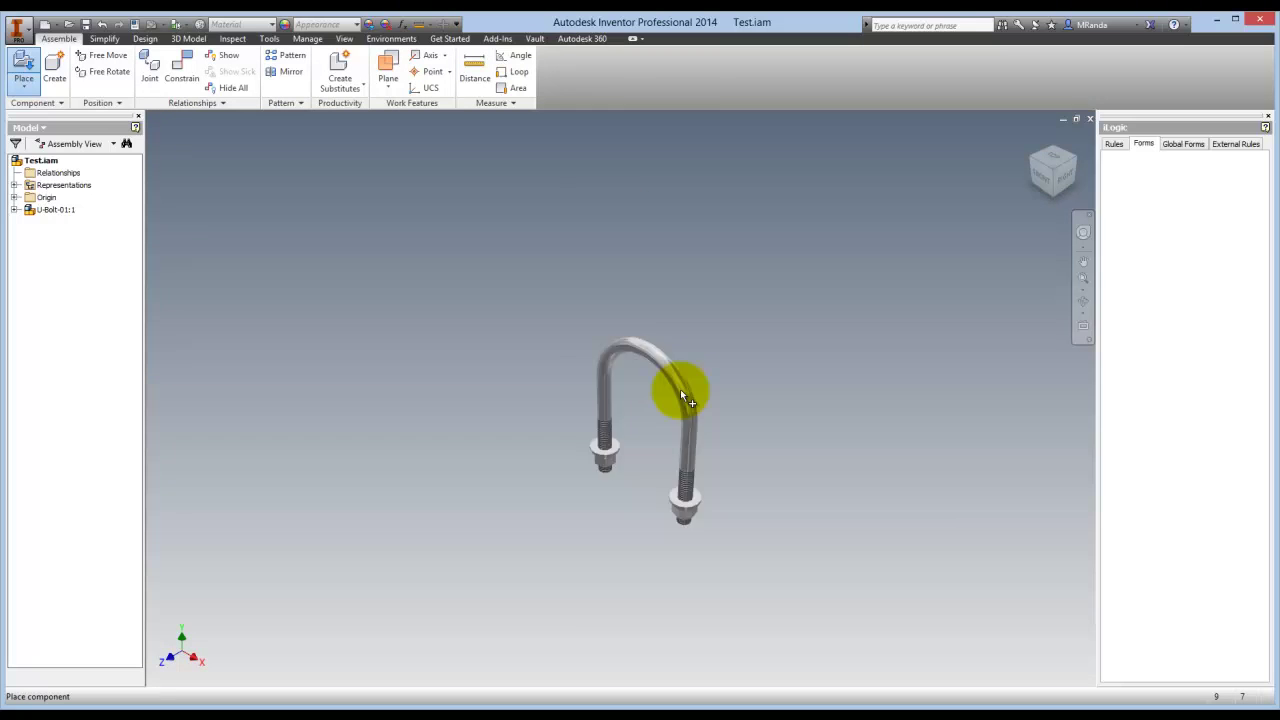
pyautogui.click(600, 396)
pyautogui.click(485, 382)
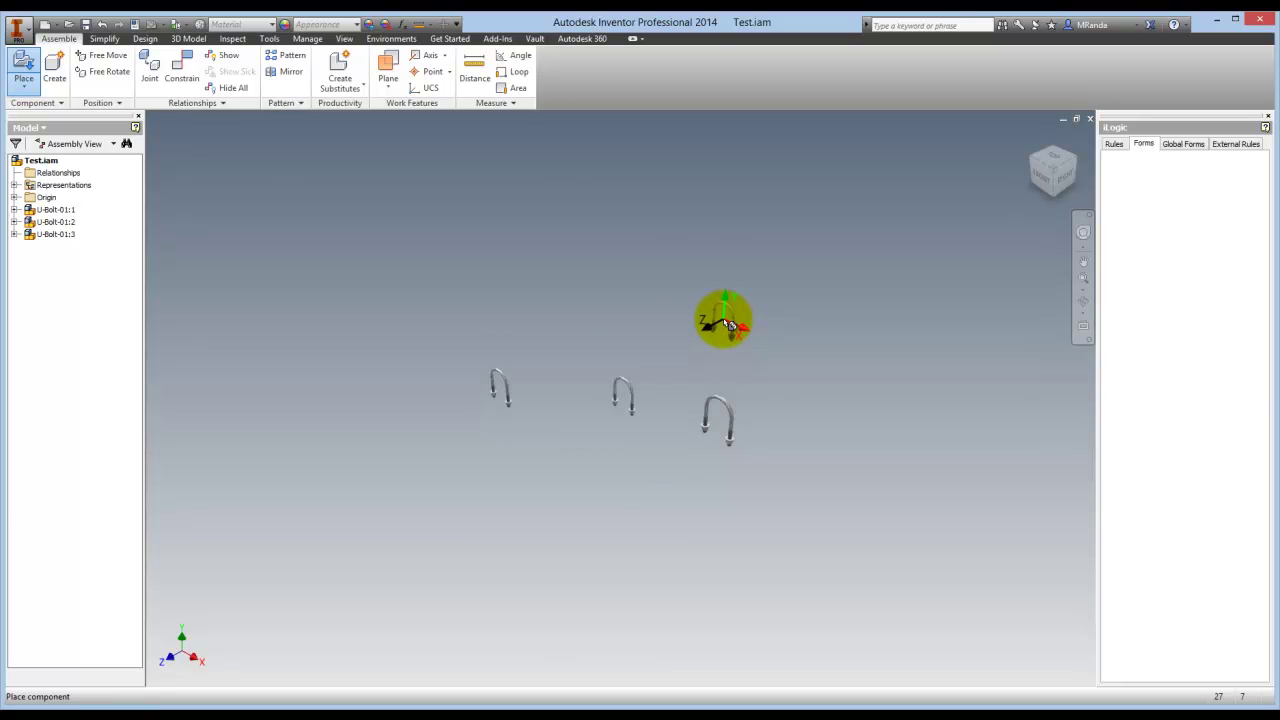
pyautogui.rightClick(728, 323)
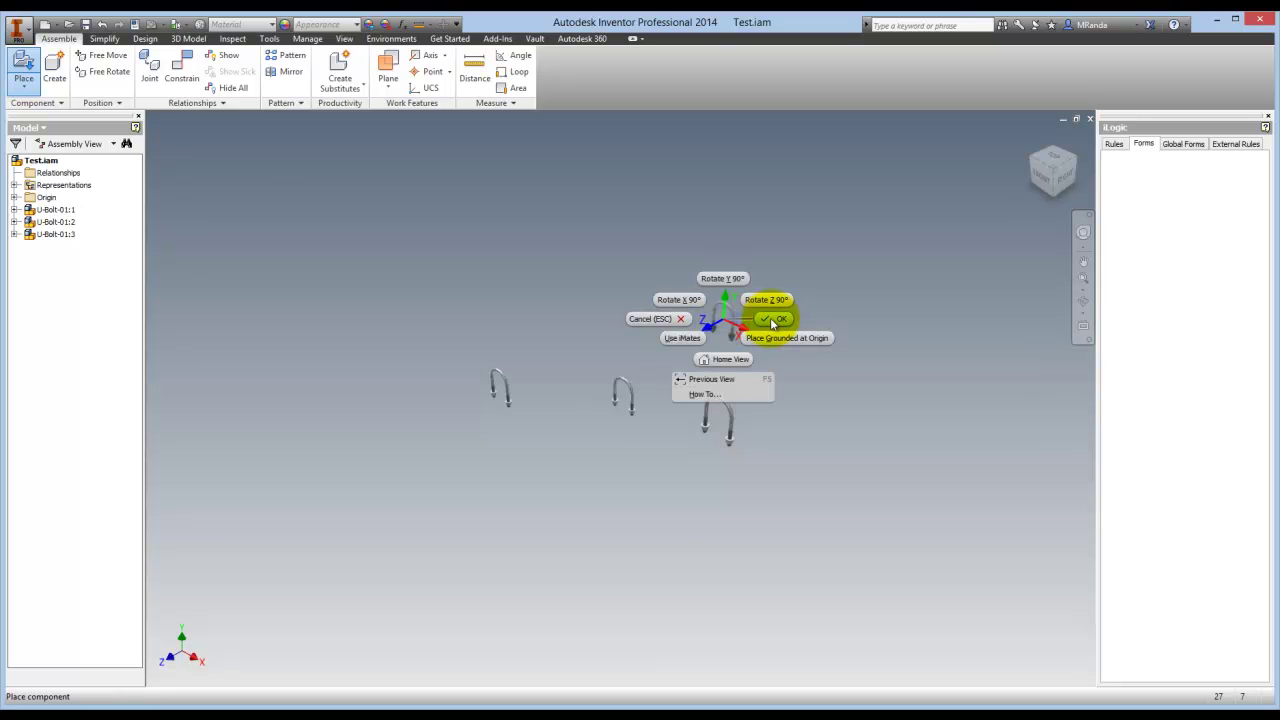
pyautogui.click(772, 320)
# Orbit the view and drag the three U-bolts apart to new positions
pyautogui.keyDown('shift'); pyautogui.moveTo(771, 318); pyautogui.dragTo(751, 603, button='middle'); pyautogui.keyUp('shift')
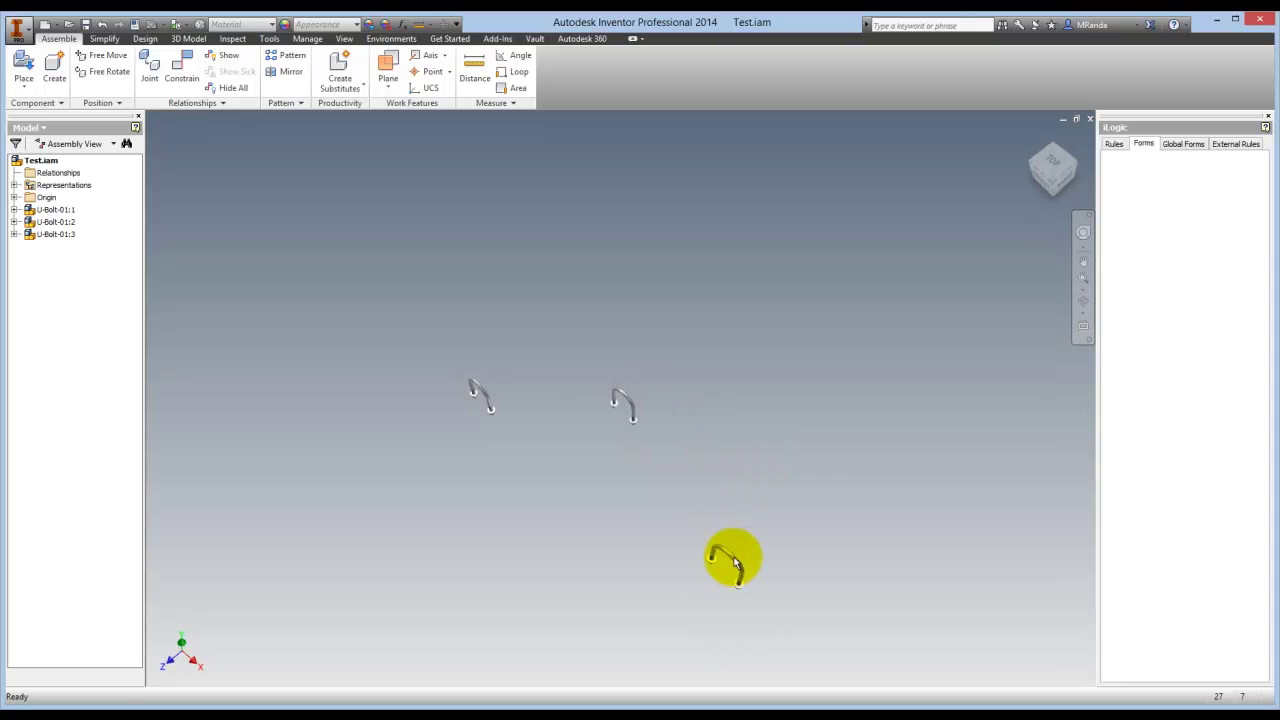
pyautogui.moveTo(731, 550); pyautogui.dragTo(737, 292)
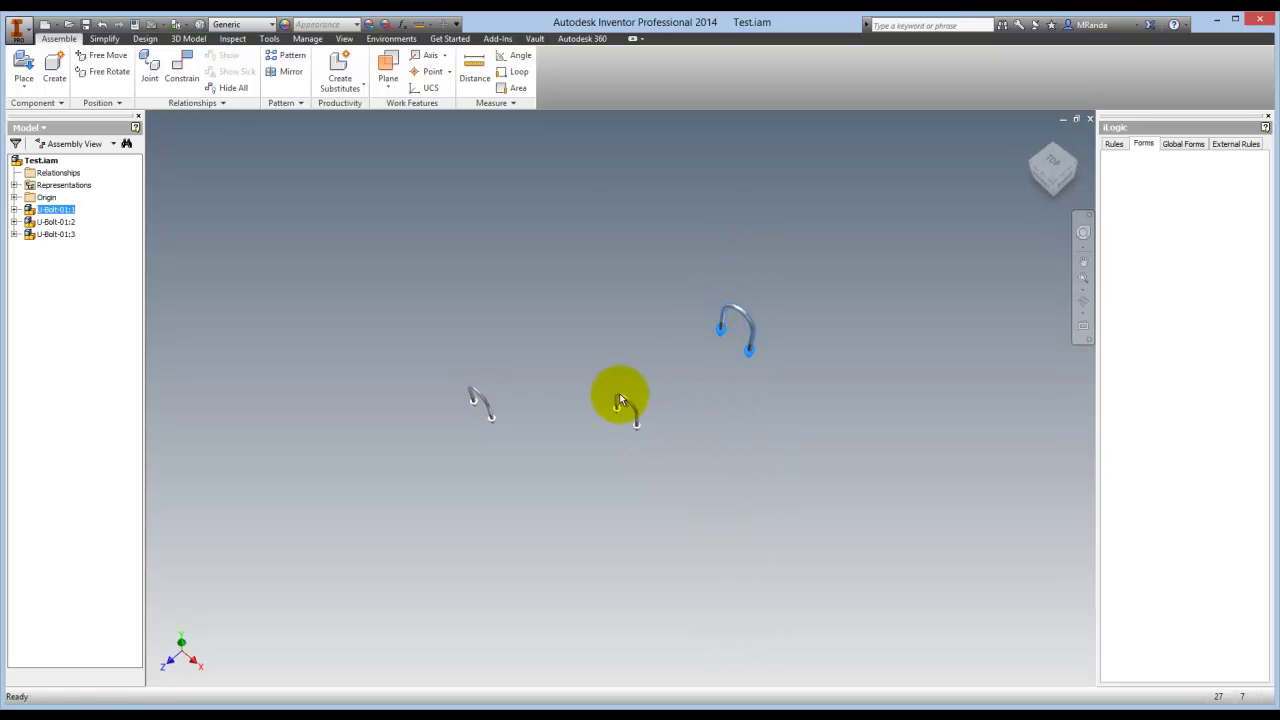
pyautogui.moveTo(619, 393); pyautogui.dragTo(582, 325)
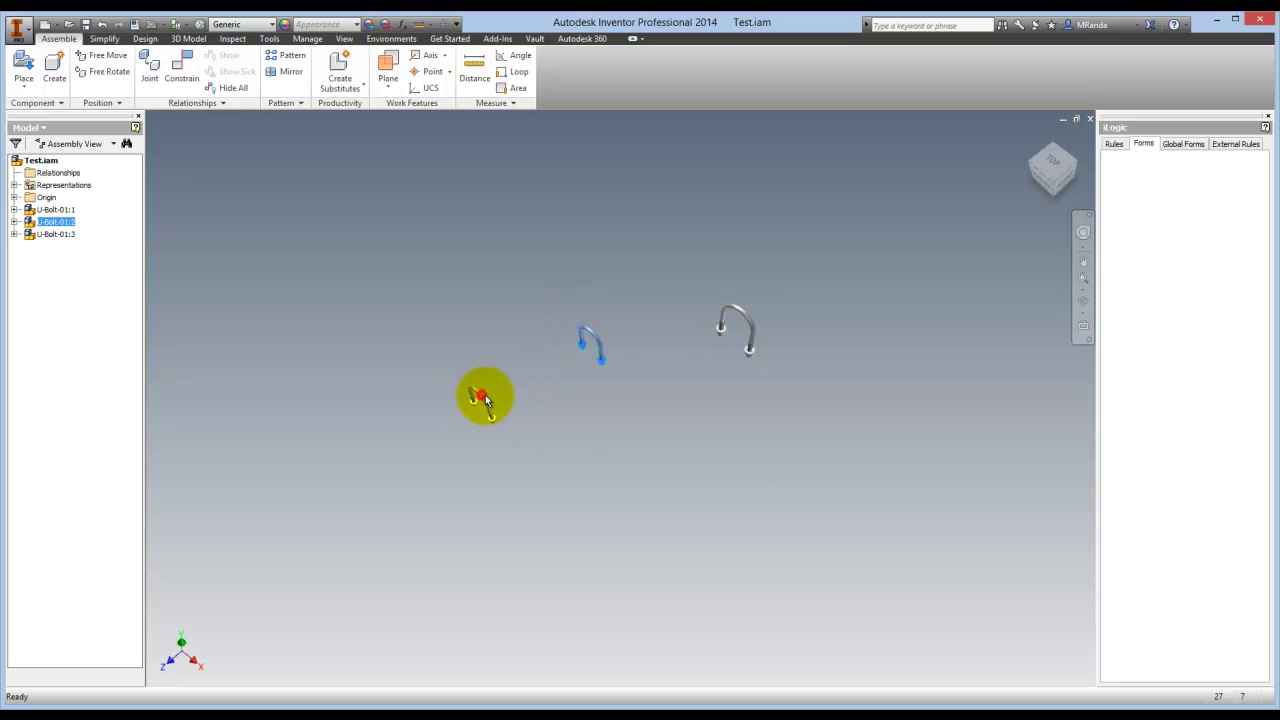
pyautogui.moveTo(490, 400); pyautogui.dragTo(518, 415)
pyautogui.keyDown('shift'); pyautogui.moveTo(518, 415); pyautogui.dragTo(788, 430, button='middle'); pyautogui.keyUp('shift')
pyautogui.click(788, 430)
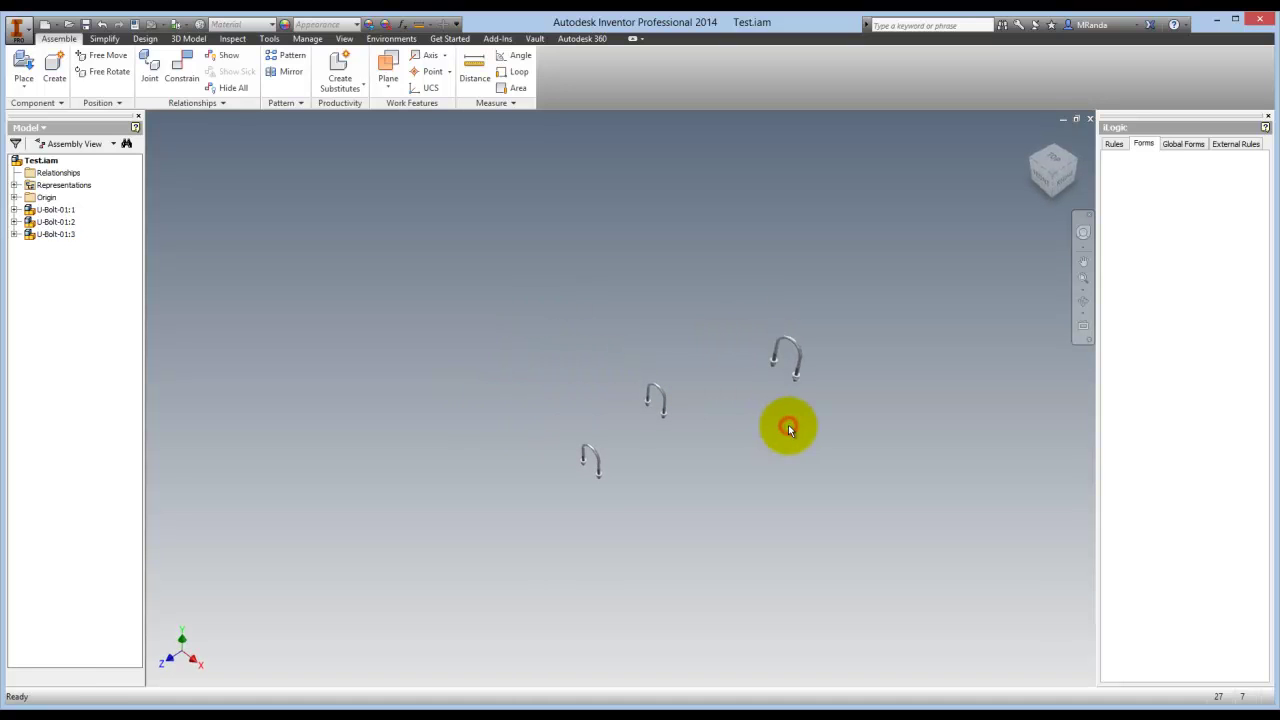
# Place a larger U-Bolt.iam iLogic component with Part_Number 99999915
pyautogui.click(28, 86)
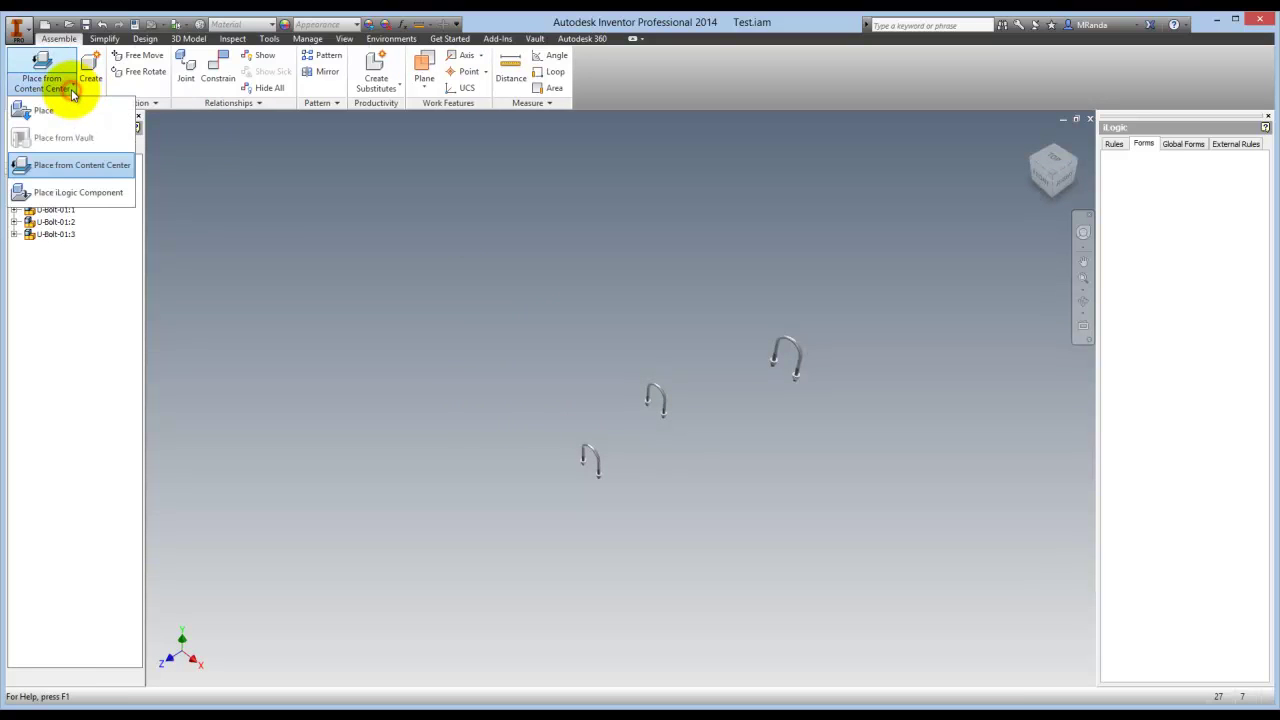
pyautogui.click(76, 191)
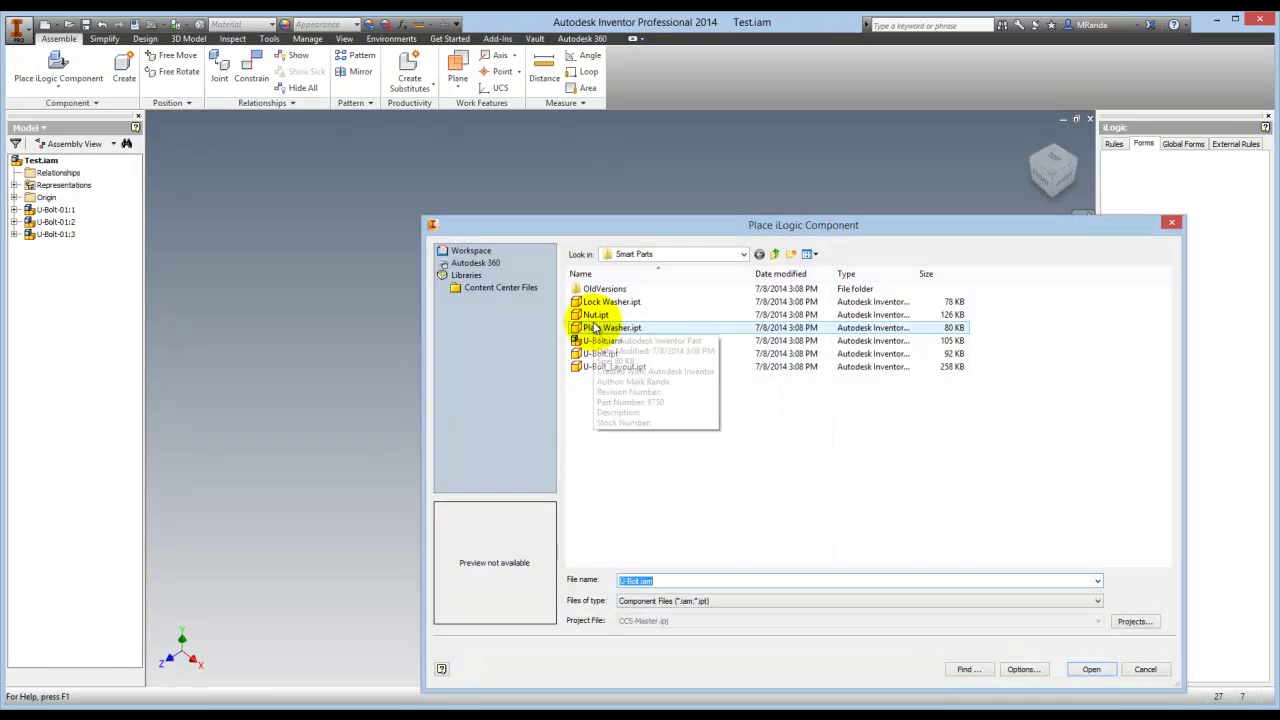
pyautogui.doubleClick(604, 342)
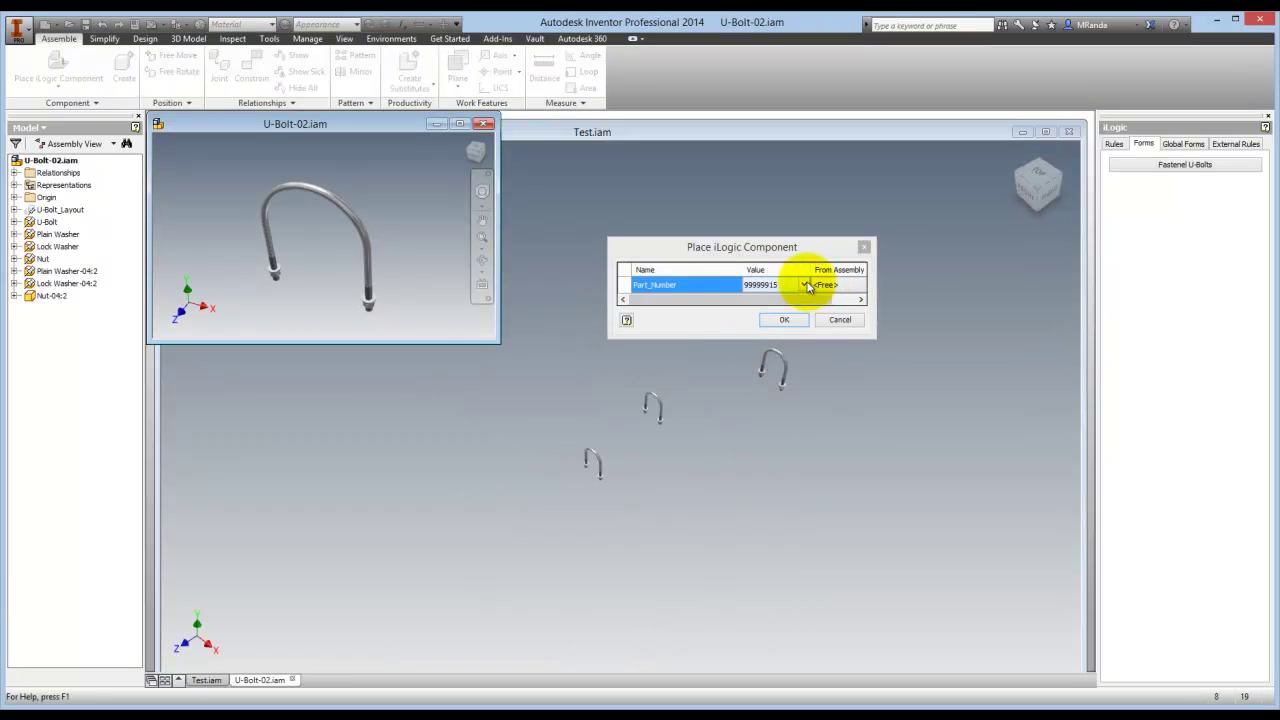
pyautogui.click(787, 321)
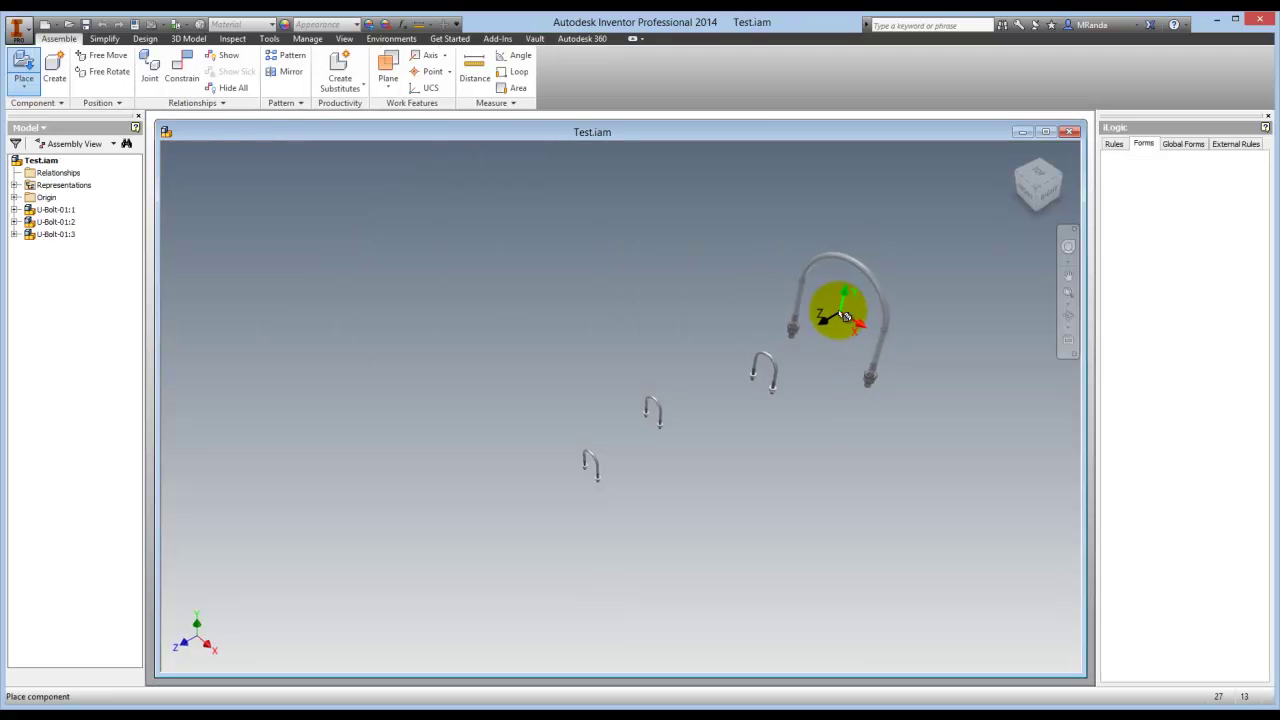
pyautogui.keyDown('shift'); pyautogui.moveTo(845, 316); pyautogui.dragTo(818, 357, button='middle'); pyautogui.keyUp('shift')
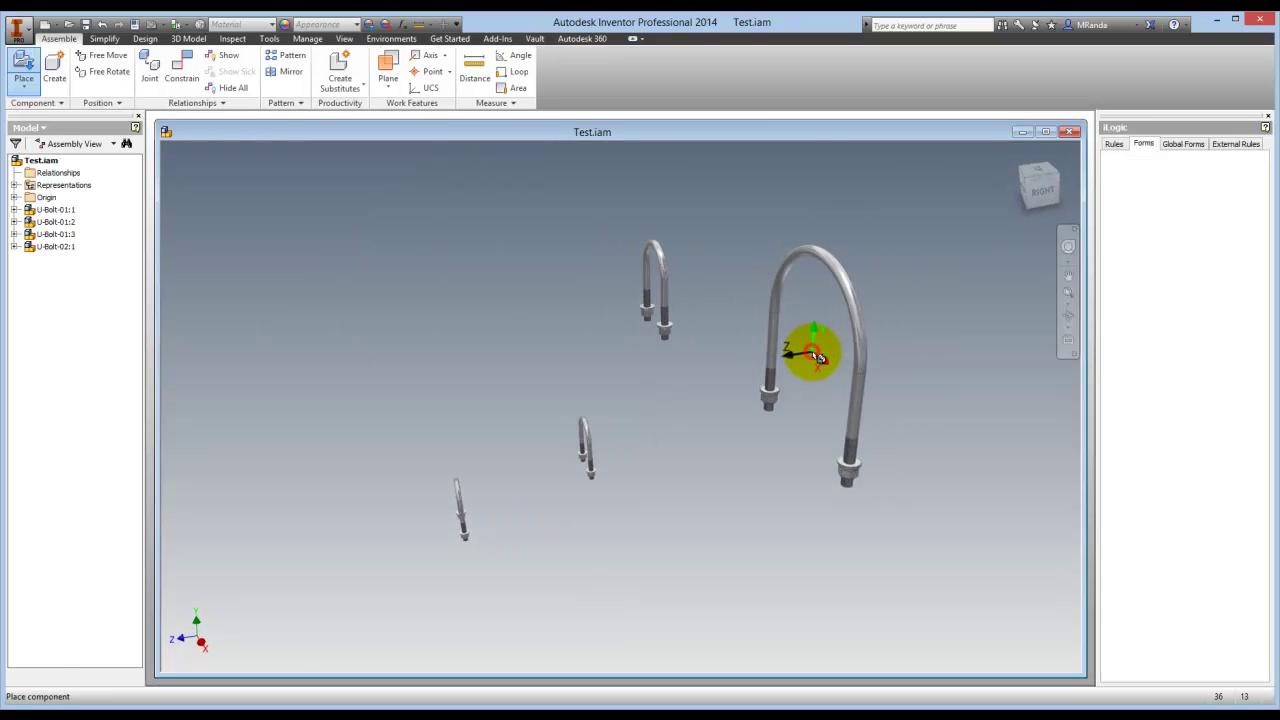
pyautogui.rightClick(828, 350)
pyautogui.click(868, 345)
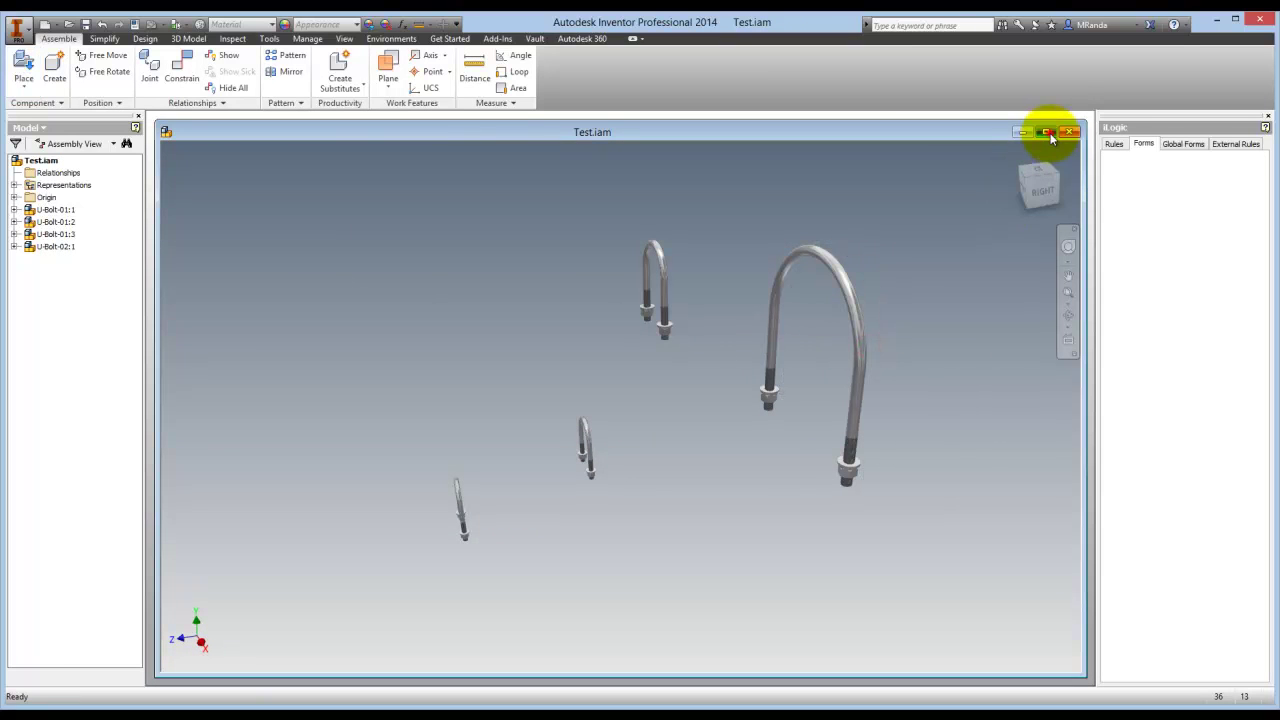
# Maximize the Test assembly window, reorient the view, and edit the middle small U-bolt in place
pyautogui.click(1050, 133)
pyautogui.press('F6')
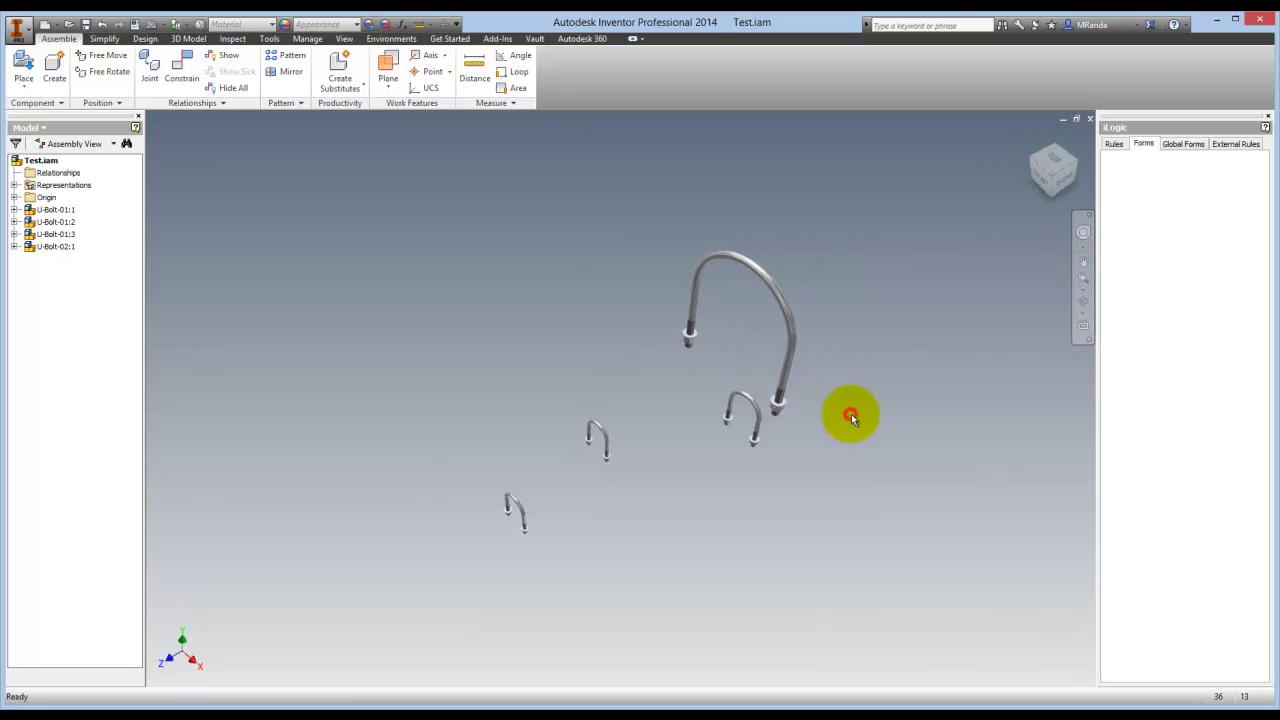
pyautogui.keyDown('shift'); pyautogui.moveTo(851, 414); pyautogui.dragTo(787, 318, button='middle'); pyautogui.keyUp('shift')
pyautogui.click(789, 317)
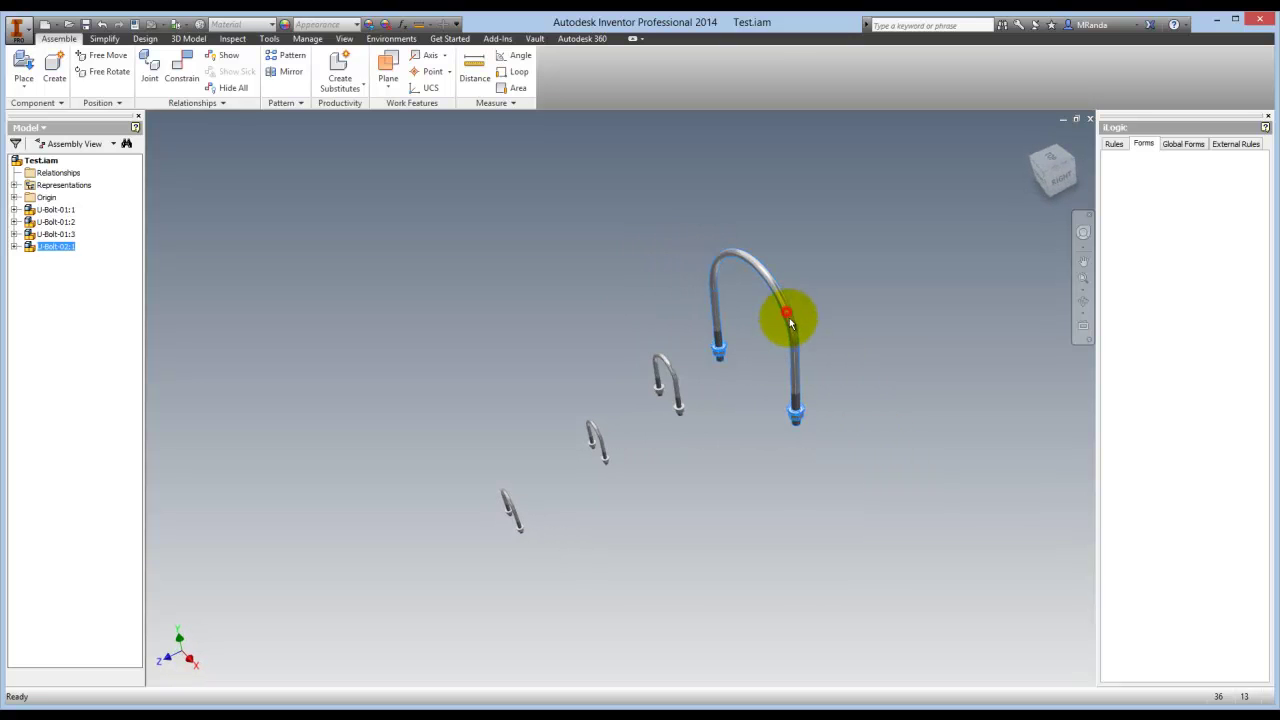
pyautogui.click(679, 378)
pyautogui.doubleClick(679, 378)
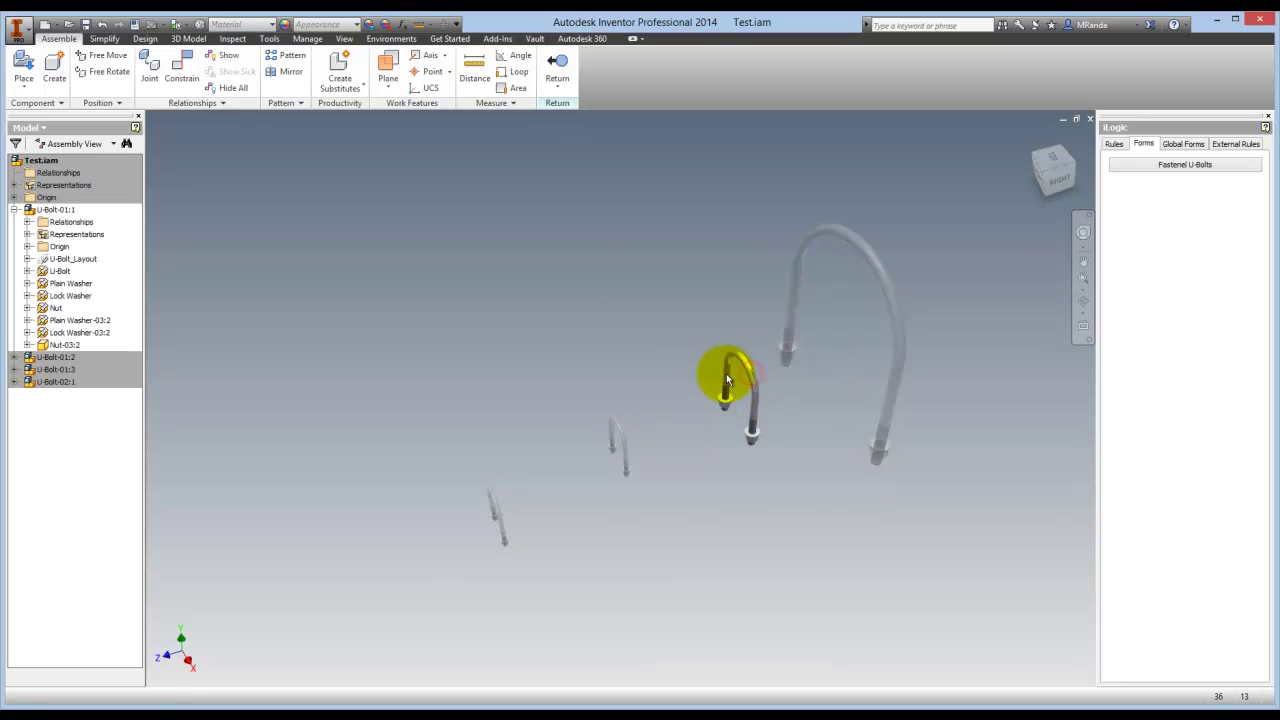
# In the Fastenel U-Bolts form, step the part number from 99999907 to 99999913, then choose Done
pyautogui.click(1185, 166)
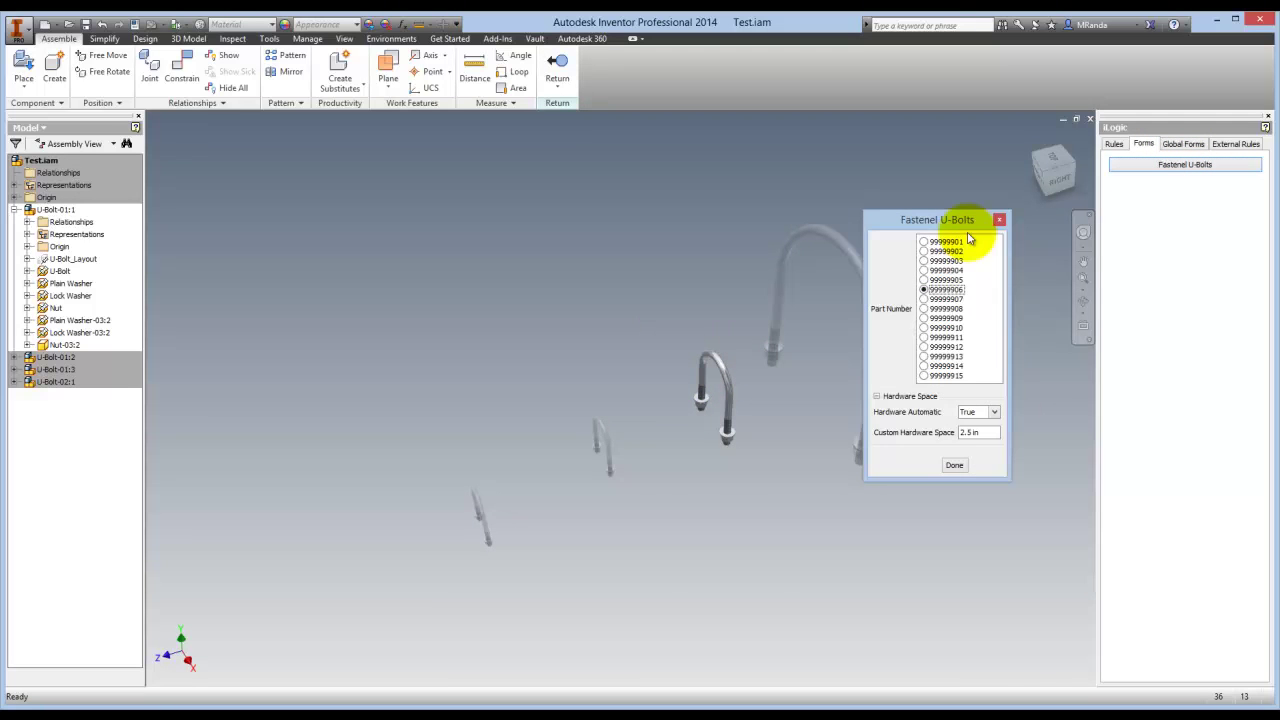
pyautogui.moveTo(963, 224); pyautogui.dragTo(1044, 248)
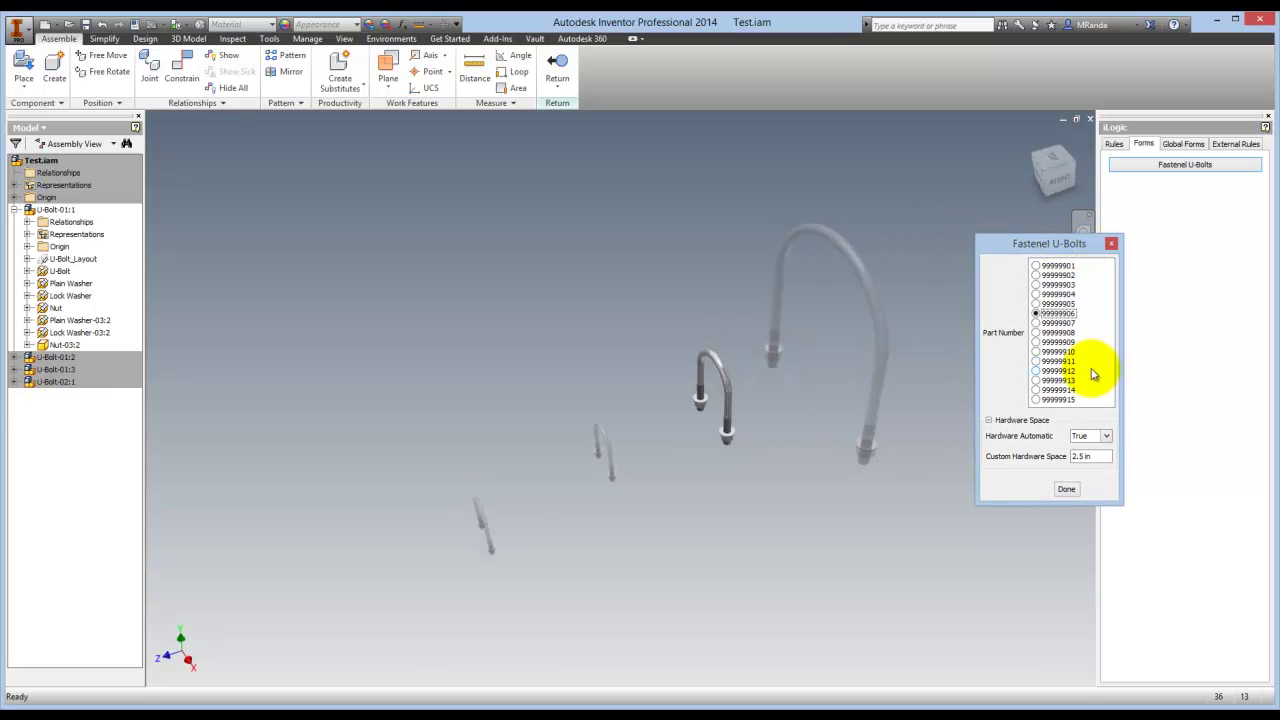
pyautogui.click(1052, 323)
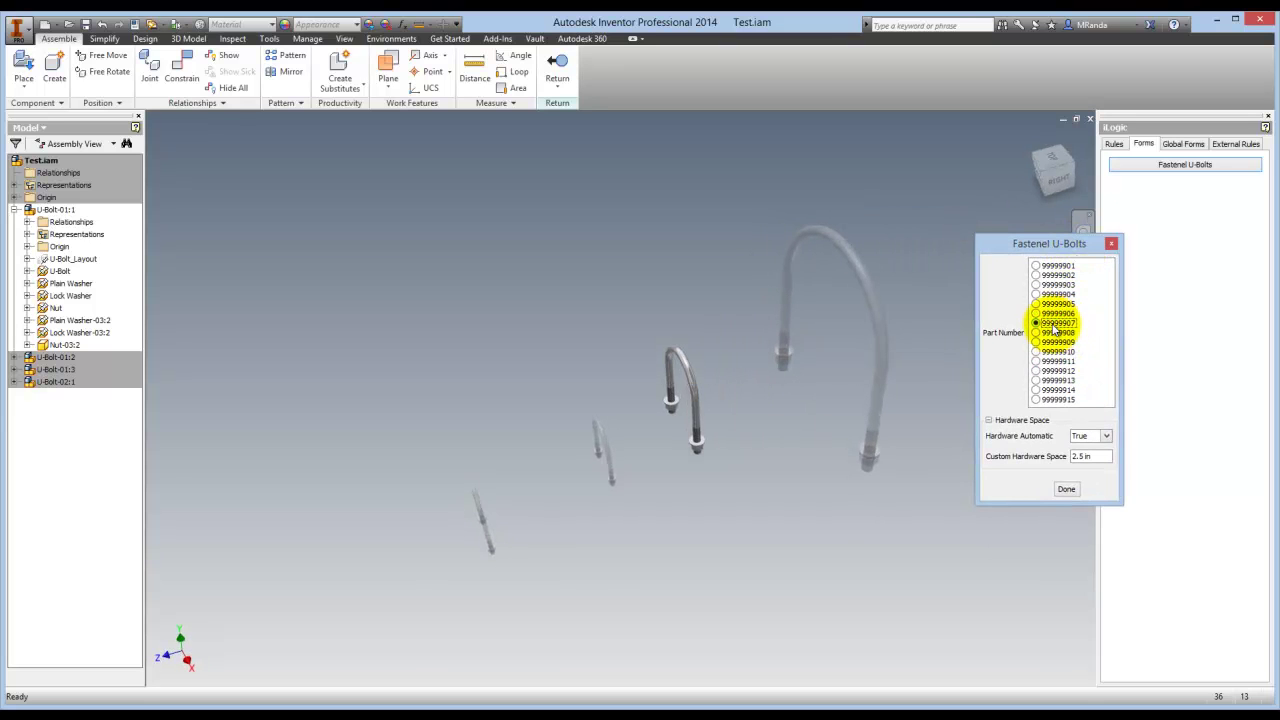
pyautogui.click(1057, 332)
pyautogui.click(1058, 342)
pyautogui.click(1060, 351)
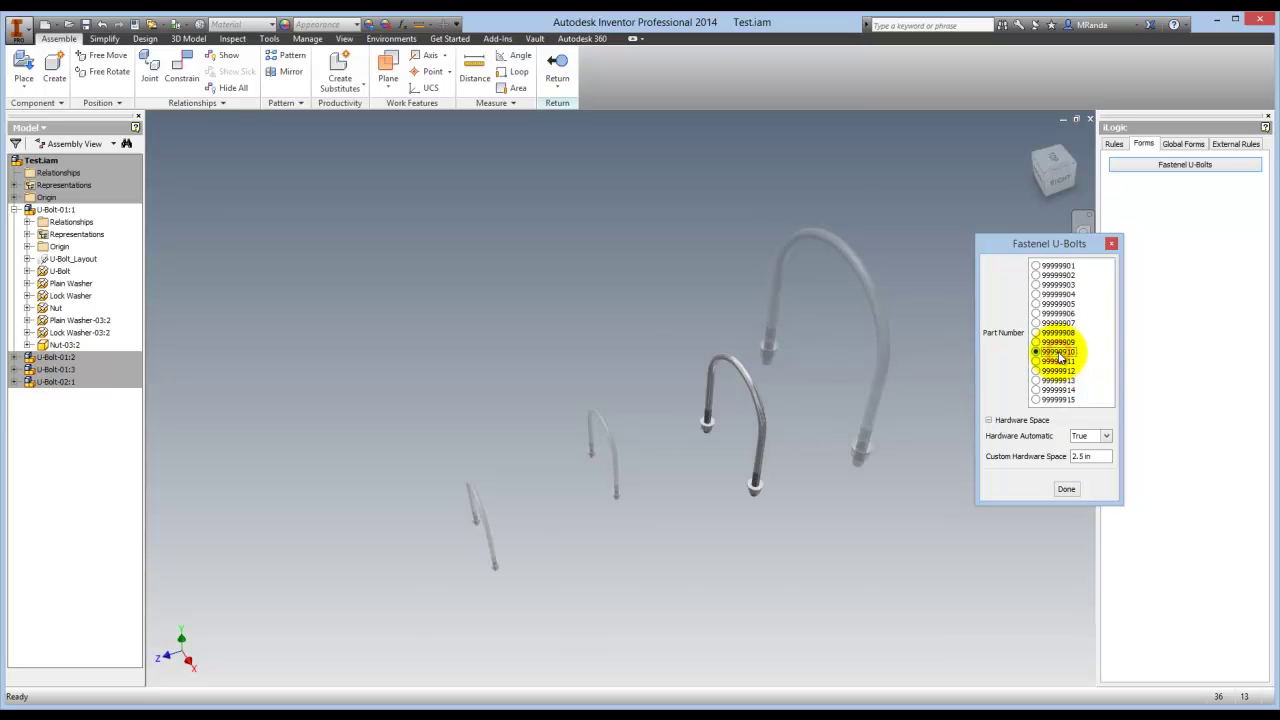
pyautogui.click(1060, 361)
pyautogui.click(1061, 370)
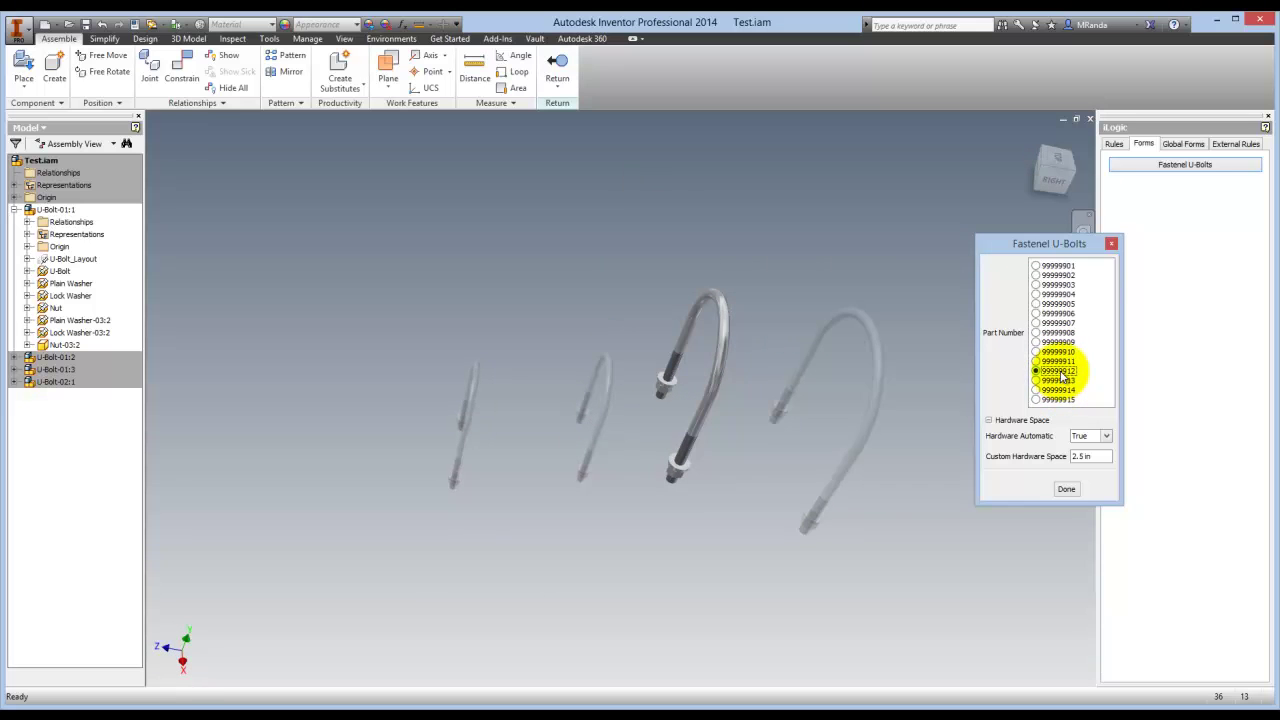
pyautogui.click(1058, 380)
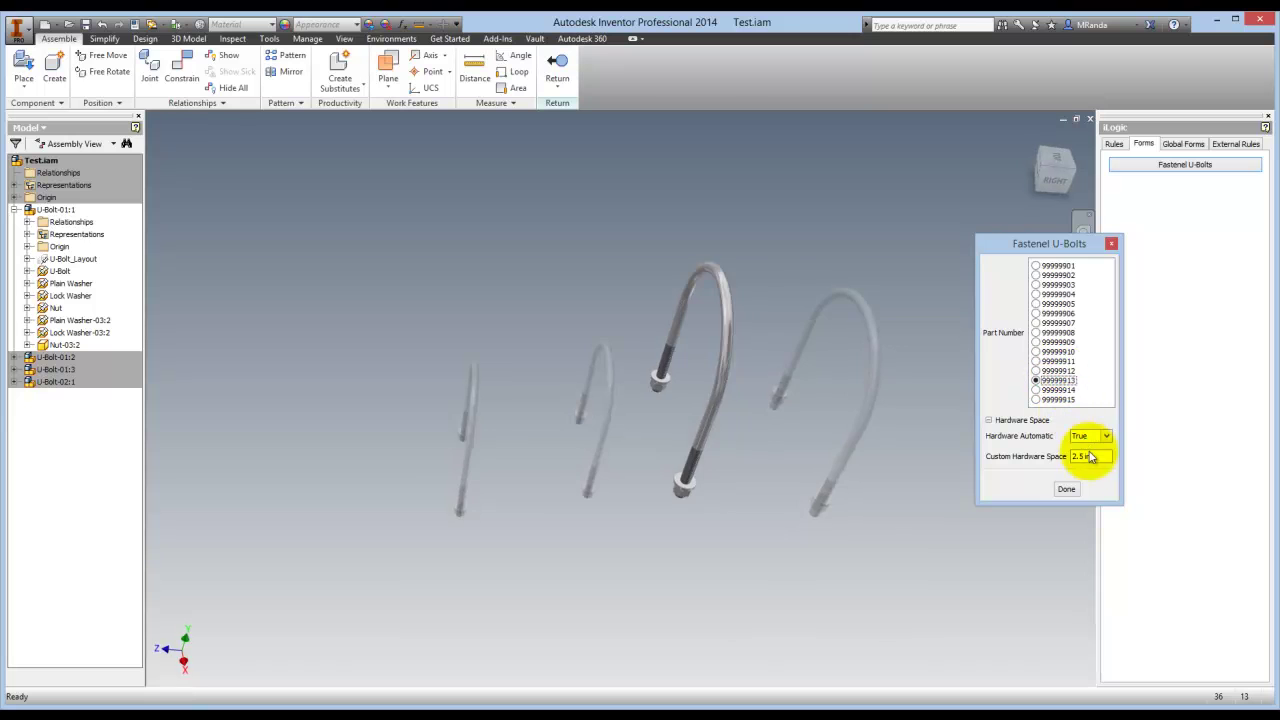
pyautogui.click(1068, 488)
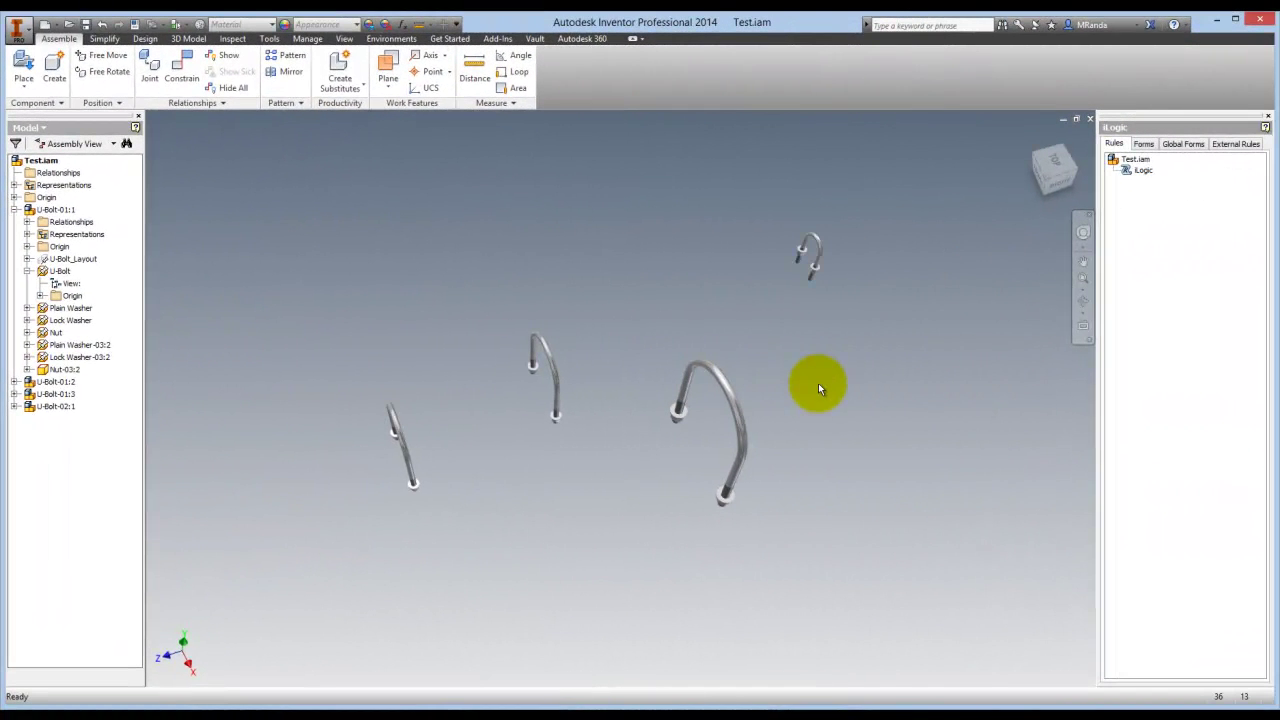
# Edit the U-Bolt part and view its iProperties Project tab: part number 99999909 and description
pyautogui.doubleClick(736, 405)
pyautogui.doubleClick(736, 410)
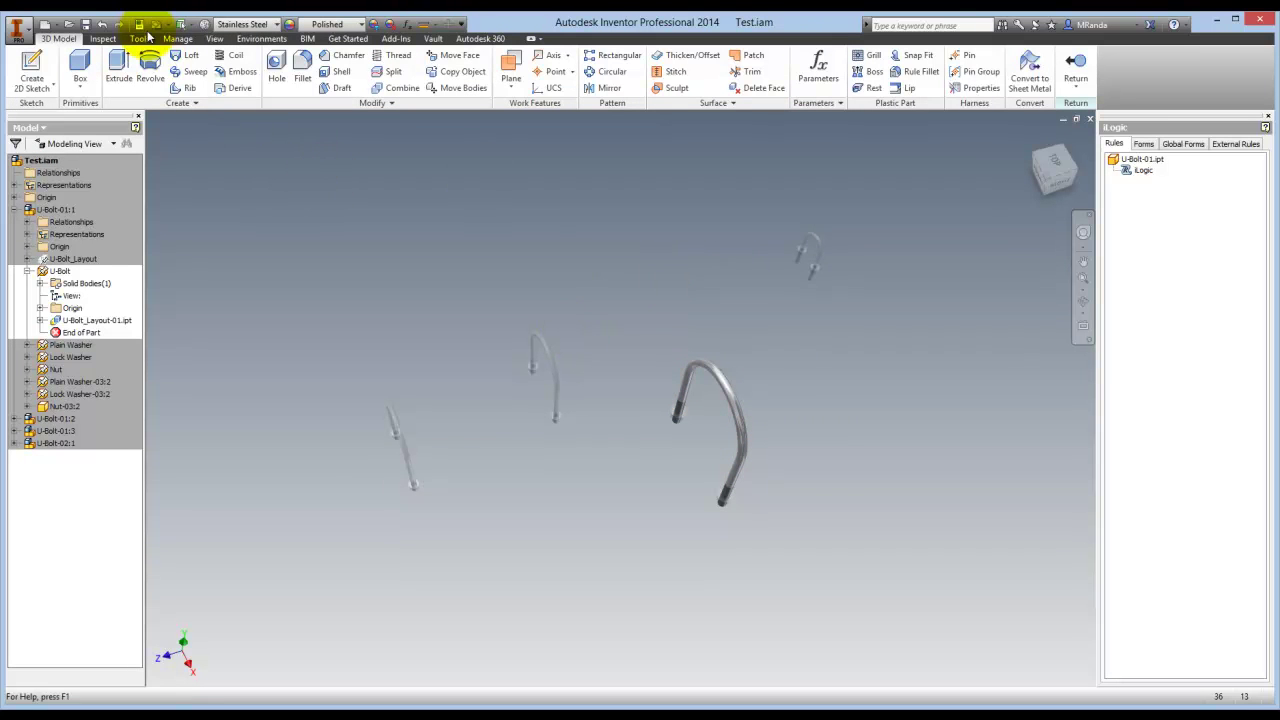
pyautogui.click(141, 24)
pyautogui.click(579, 174)
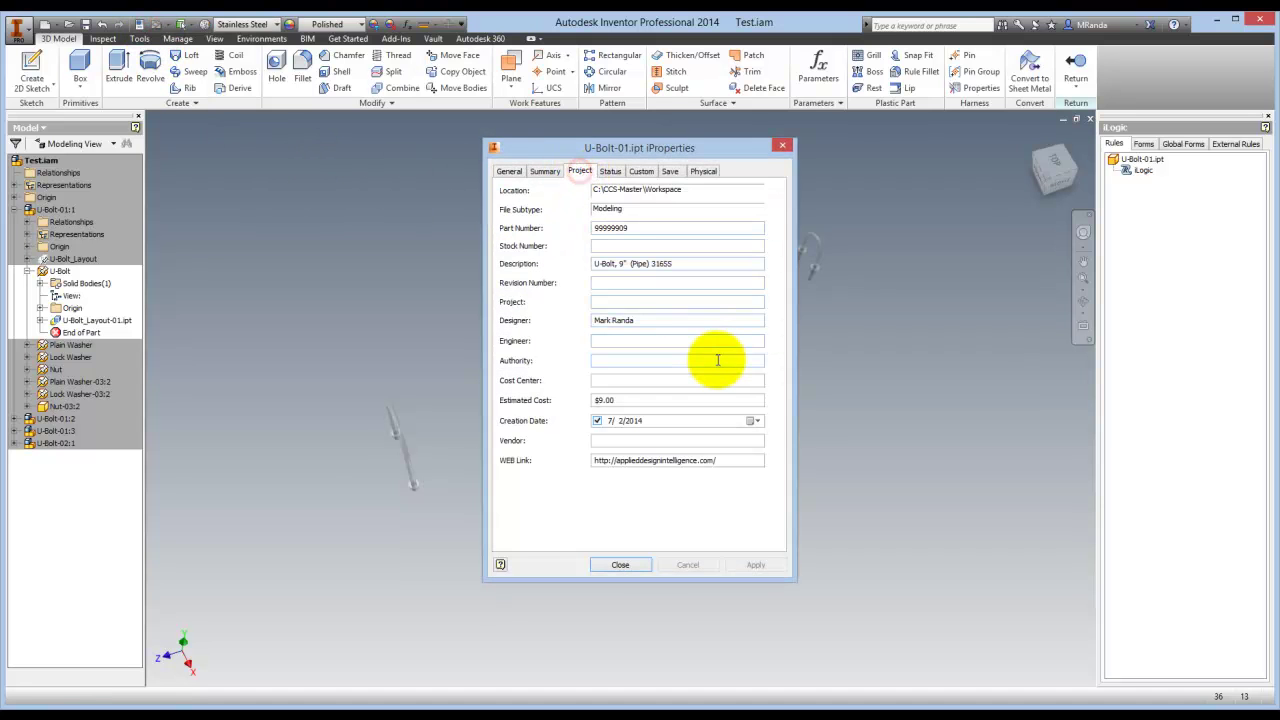
pyautogui.doubleClick(642, 229)
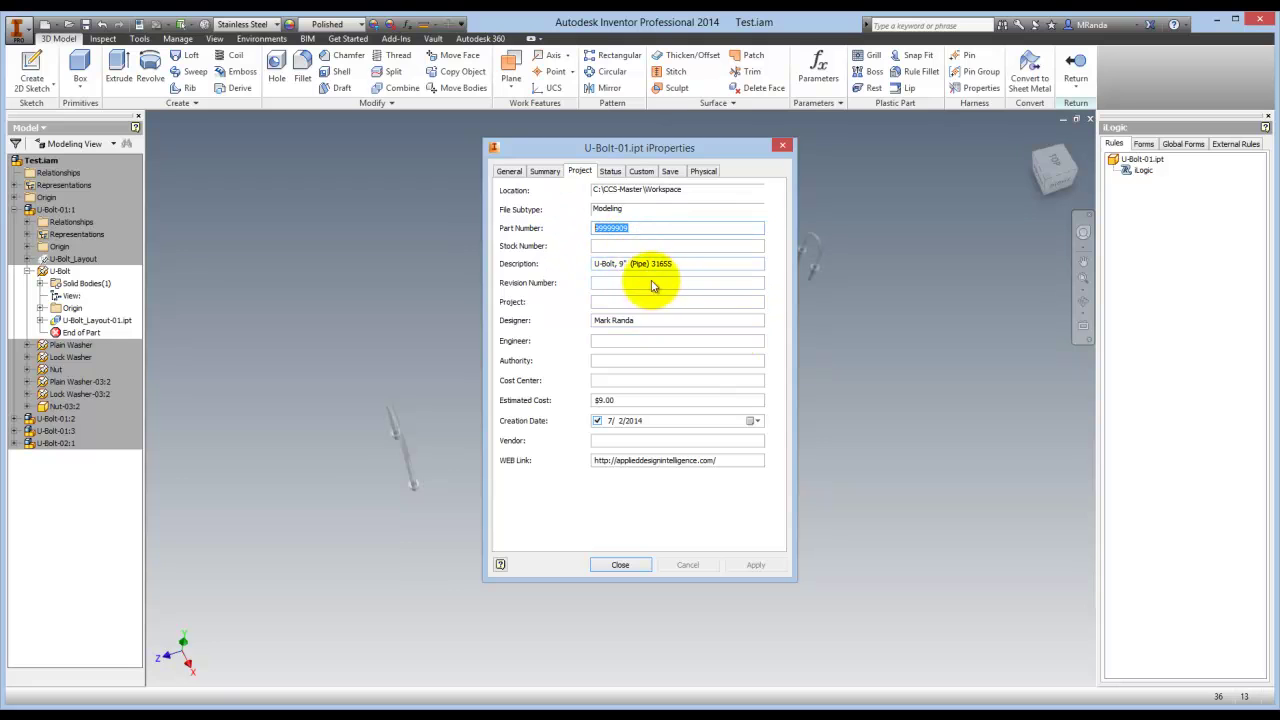
pyautogui.click(623, 264)
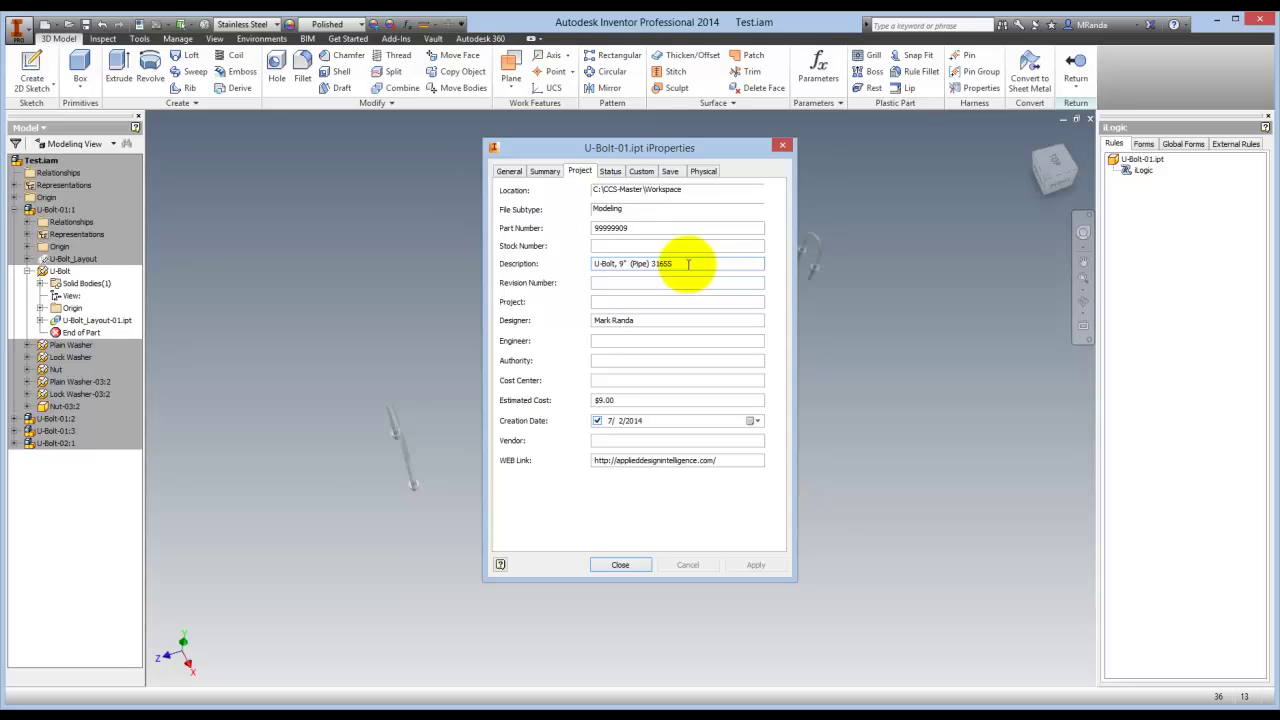
pyautogui.moveTo(687, 263); pyautogui.dragTo(549, 251)
pyautogui.click(643, 263)
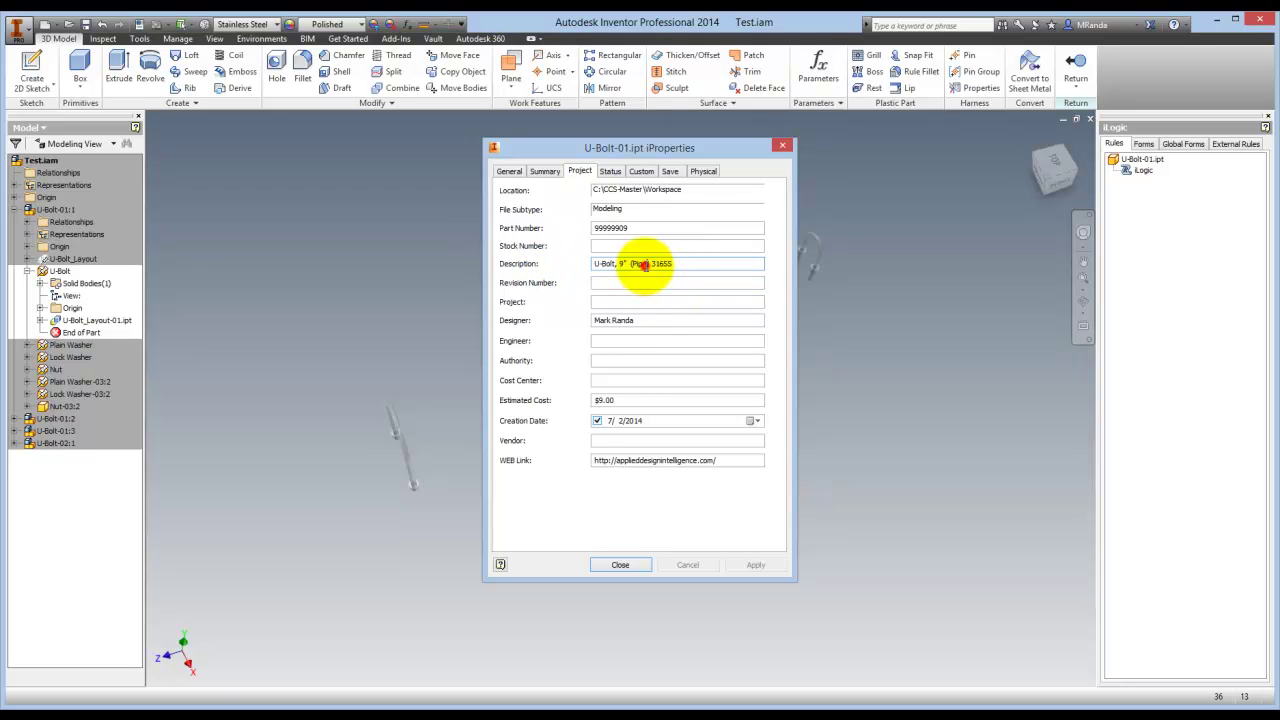
pyautogui.moveTo(684, 265); pyautogui.dragTo(567, 275)
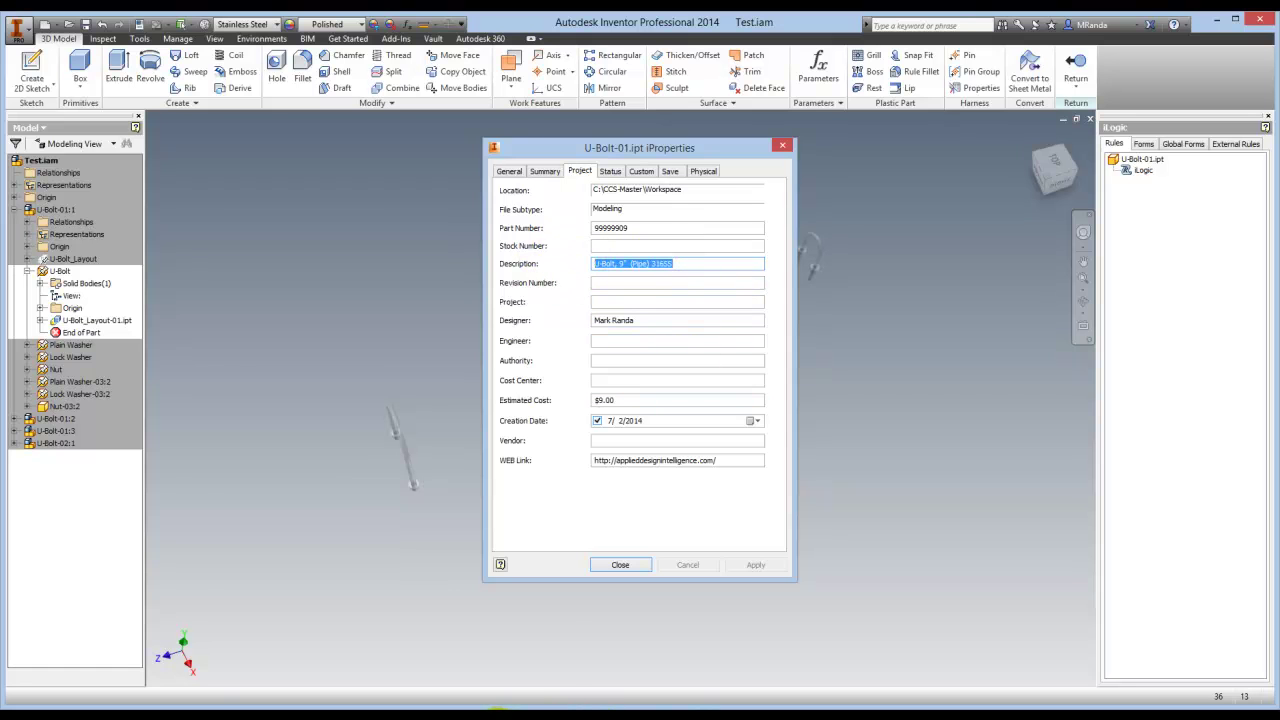
# Compare against the U-Bolt rows (C440 to C453) in Inventor_Information.xlsx
pyautogui.click(1005, 706)
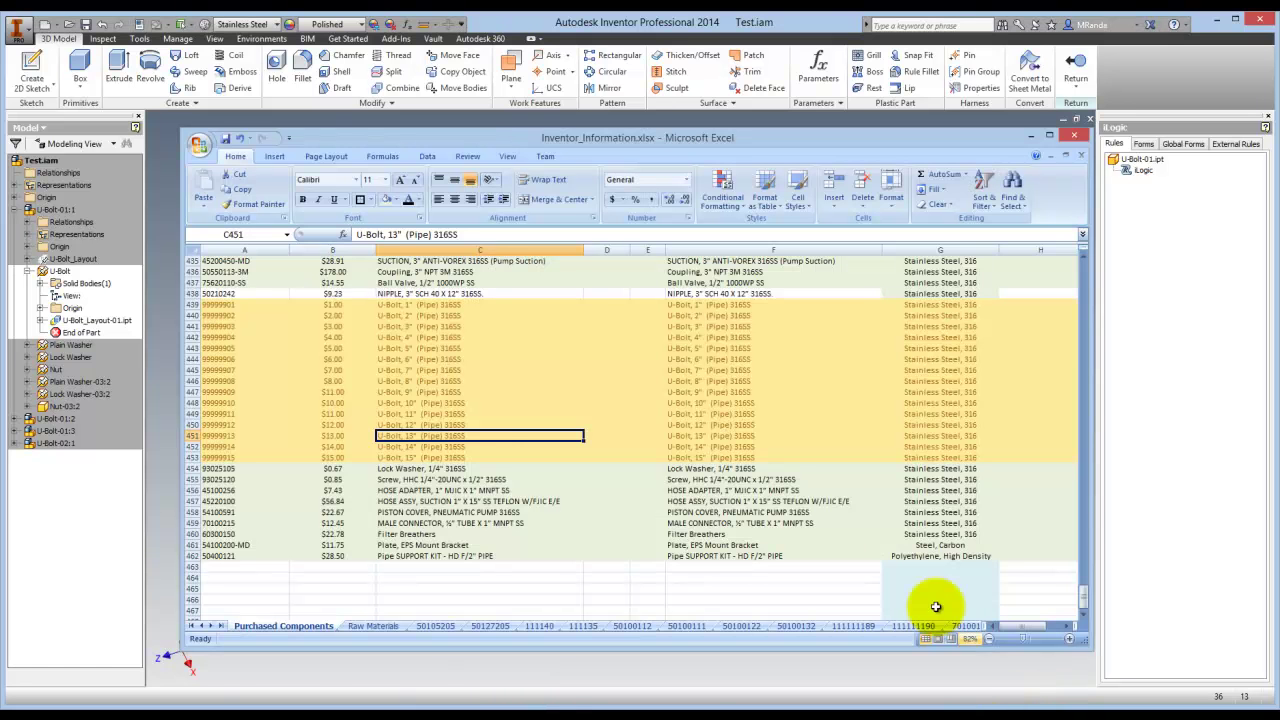
pyautogui.click(453, 315)
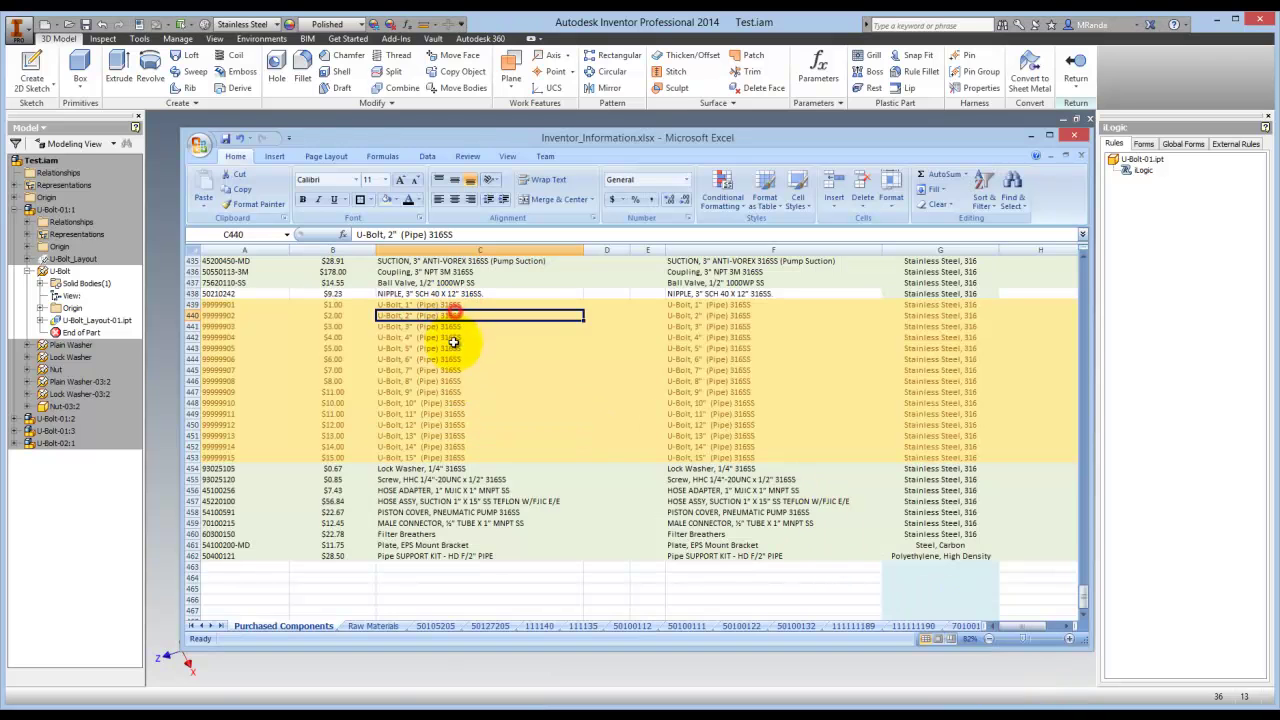
pyautogui.click(471, 457)
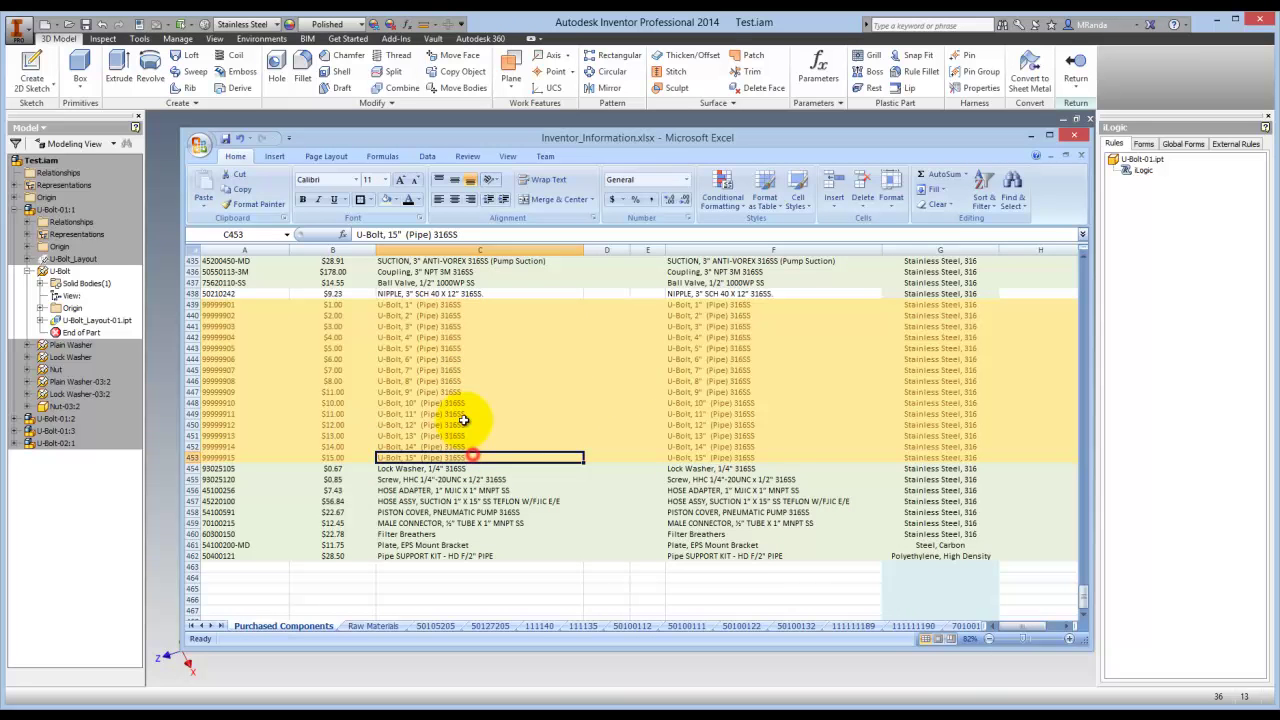
# Check the $9.00 Estimated Cost, close iProperties, and Finish Edit on the U-Bolt part
pyautogui.click(1222, 390)
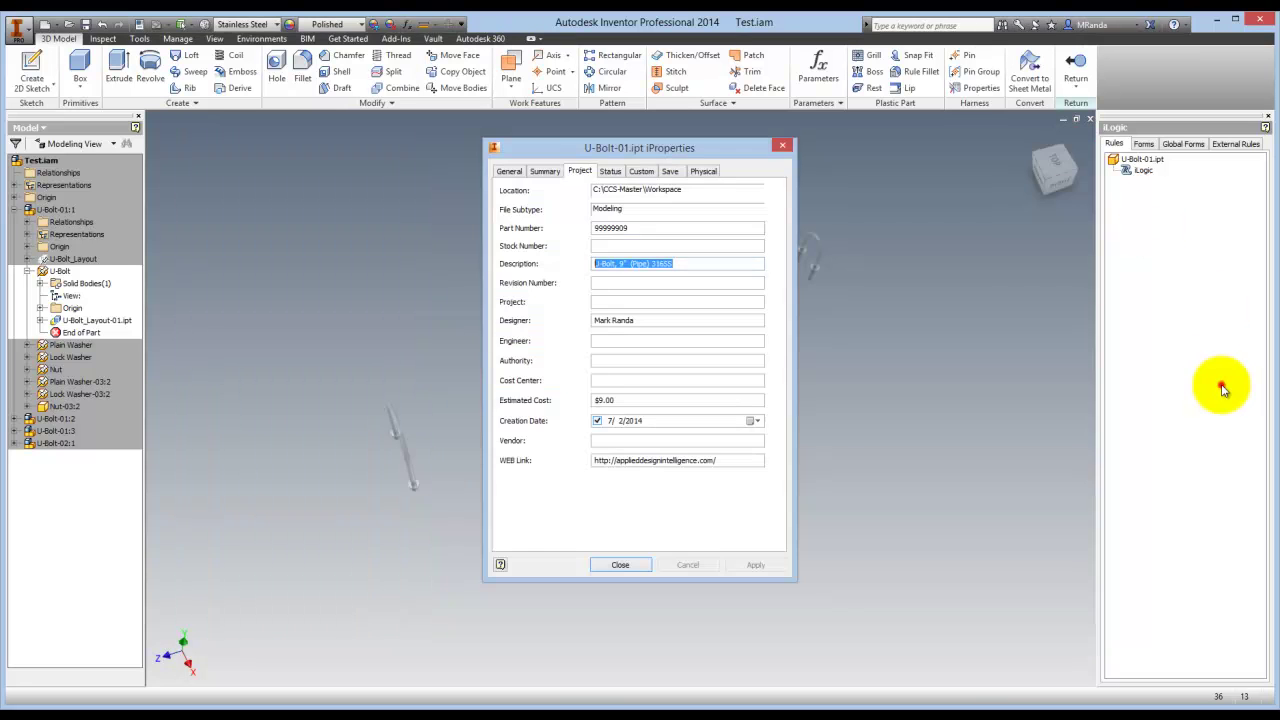
pyautogui.click(671, 507)
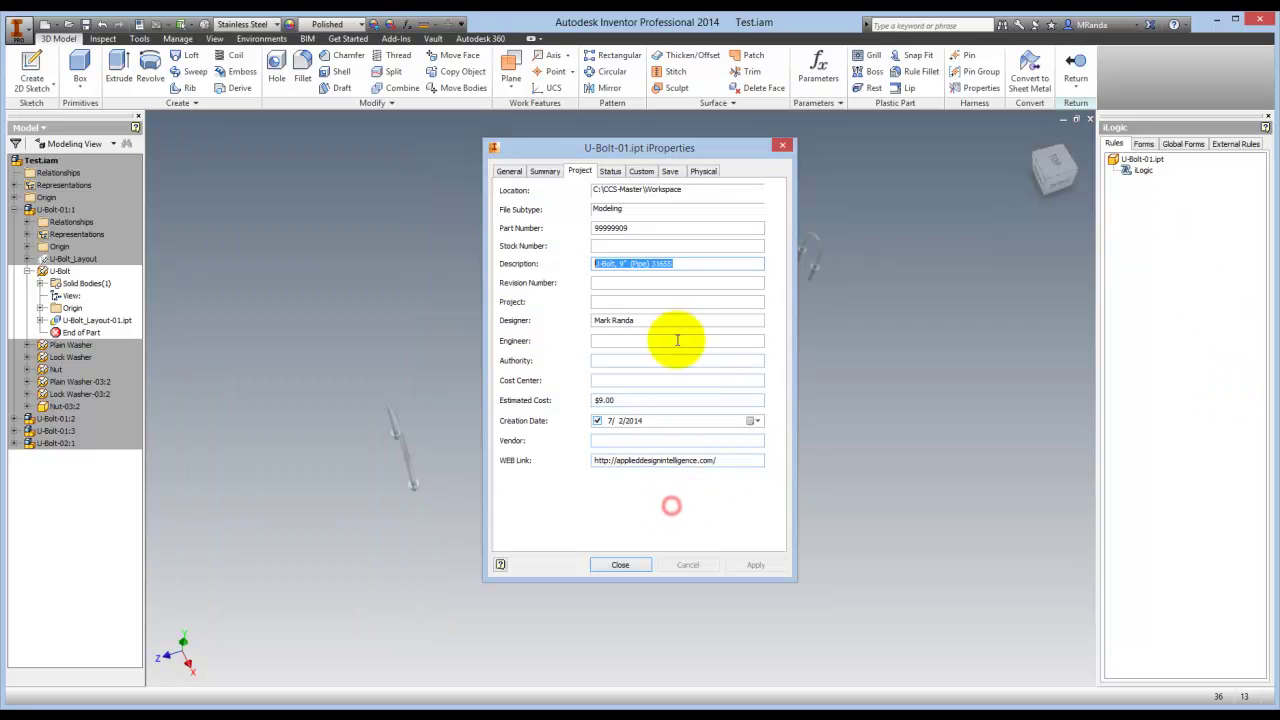
pyautogui.click(678, 263)
pyautogui.click(632, 399)
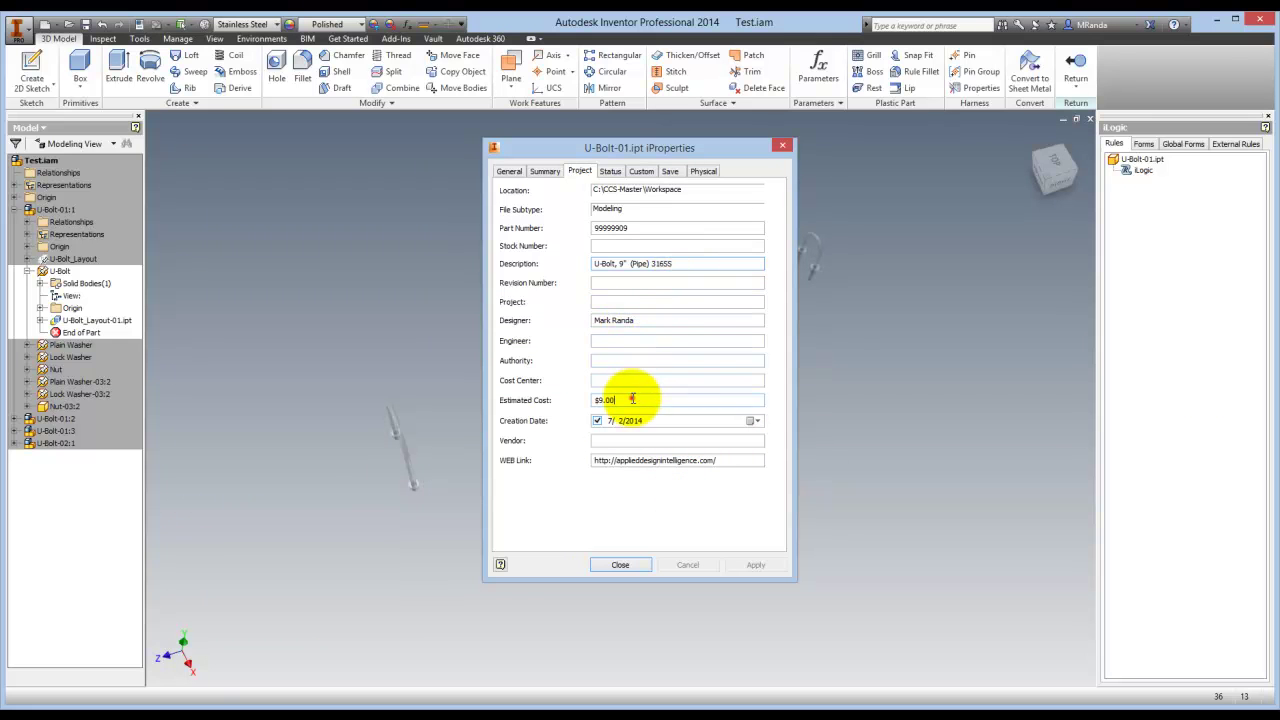
pyautogui.click(626, 399)
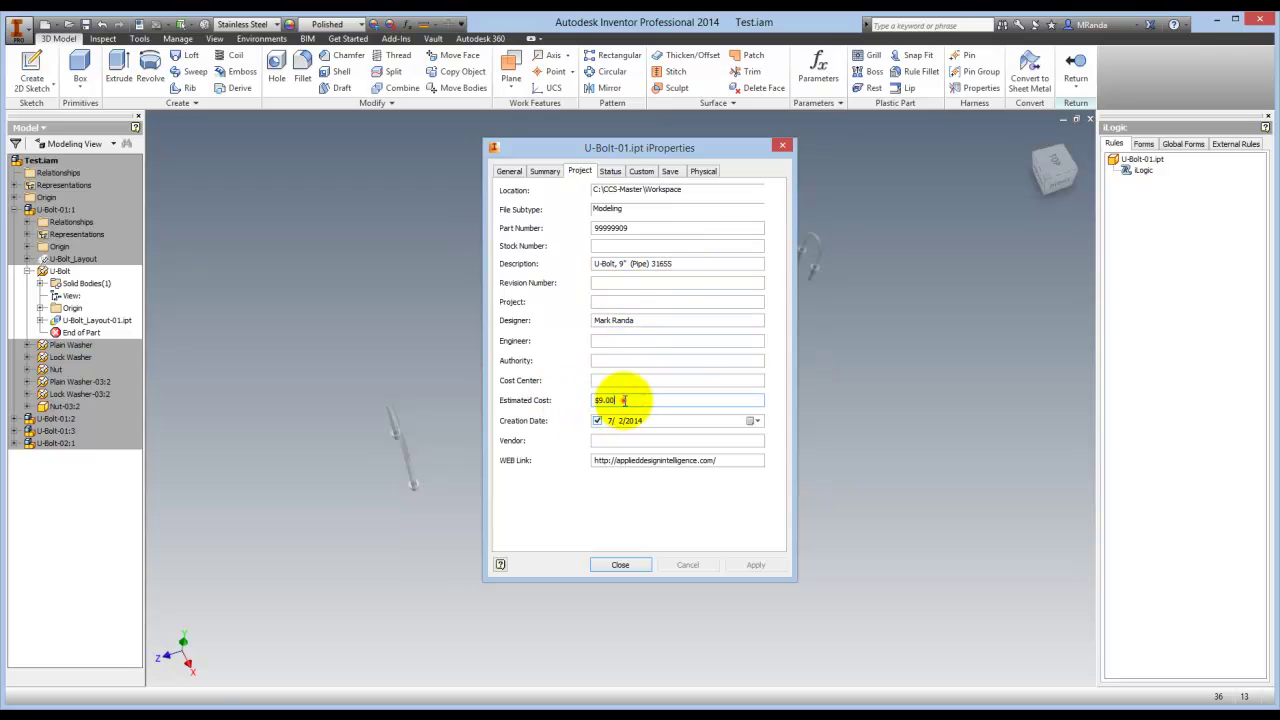
pyautogui.click(621, 564)
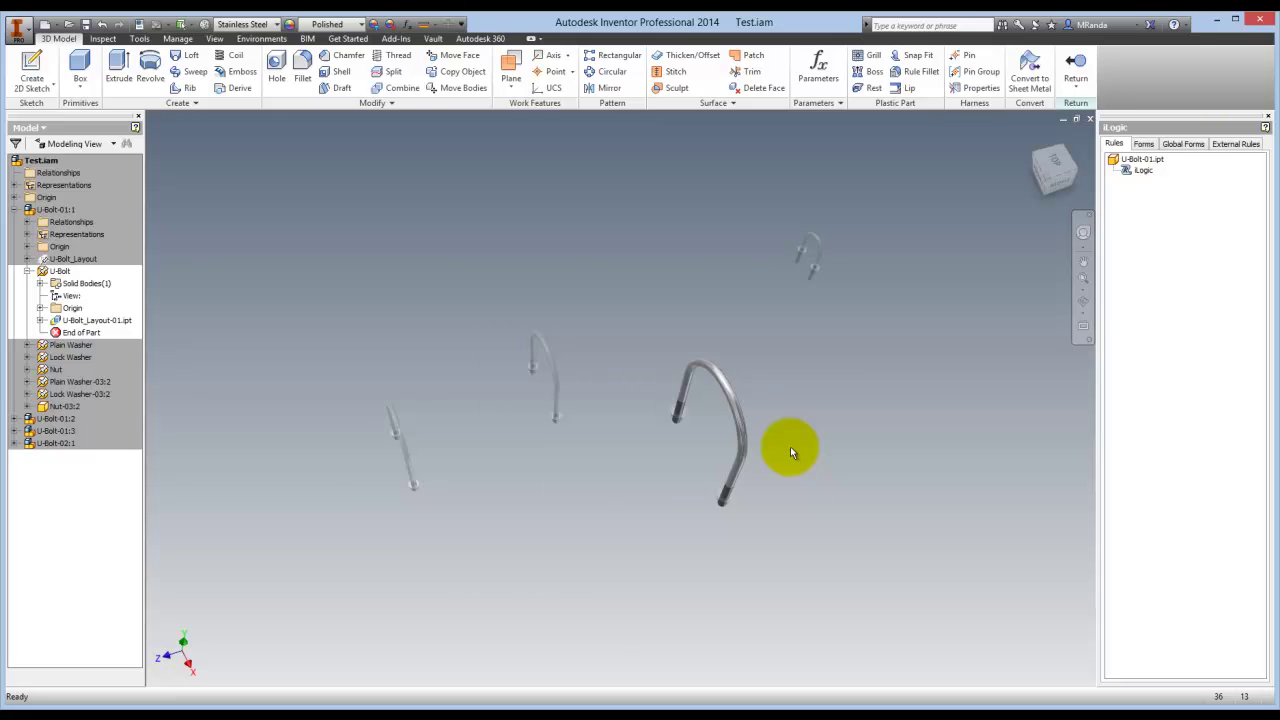
pyautogui.rightClick(790, 446)
pyautogui.click(789, 368)
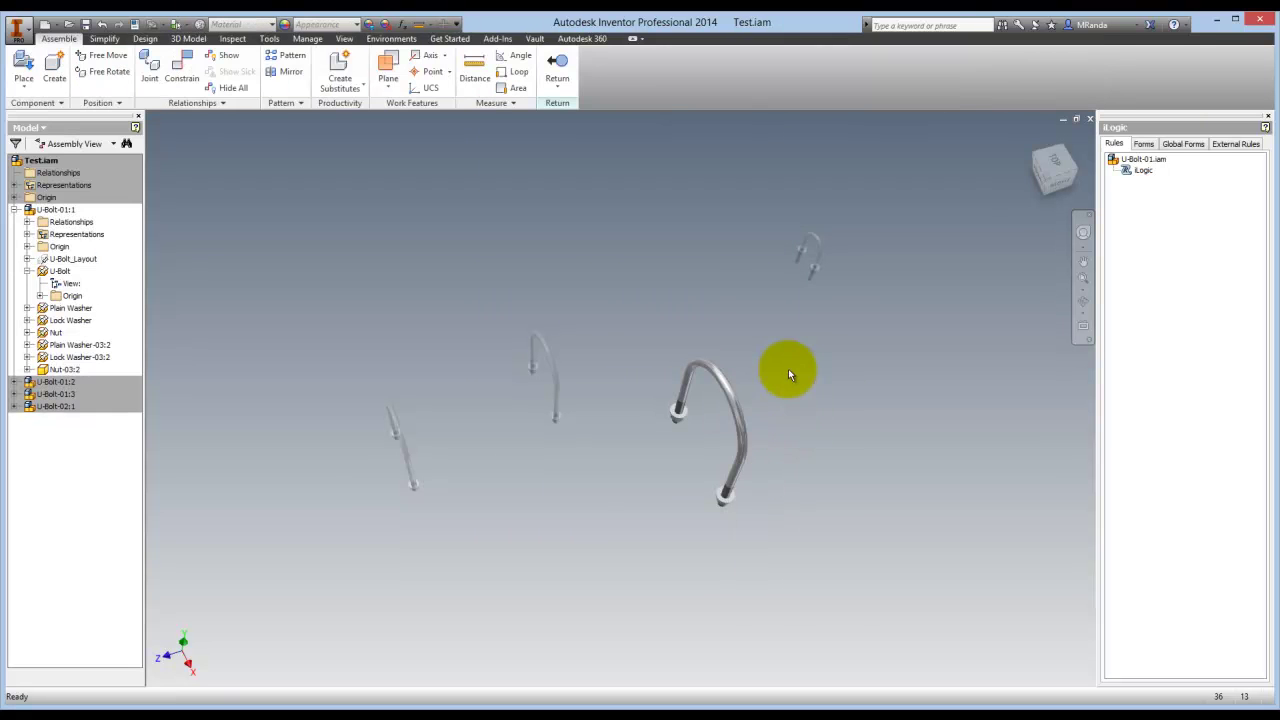
pyautogui.rightClick(788, 373)
# Return to the assembly and edit the U-Bolt-01:1 subassembly in place
pyautogui.click(799, 411)
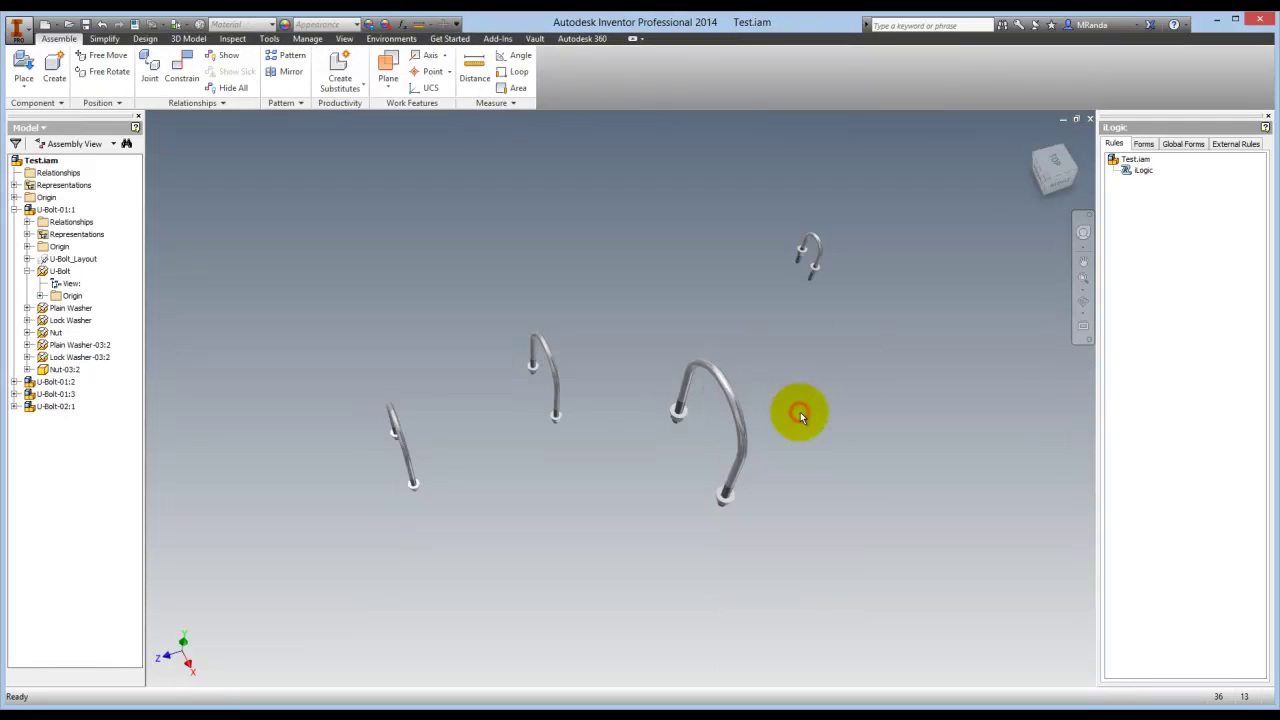
pyautogui.click(743, 414)
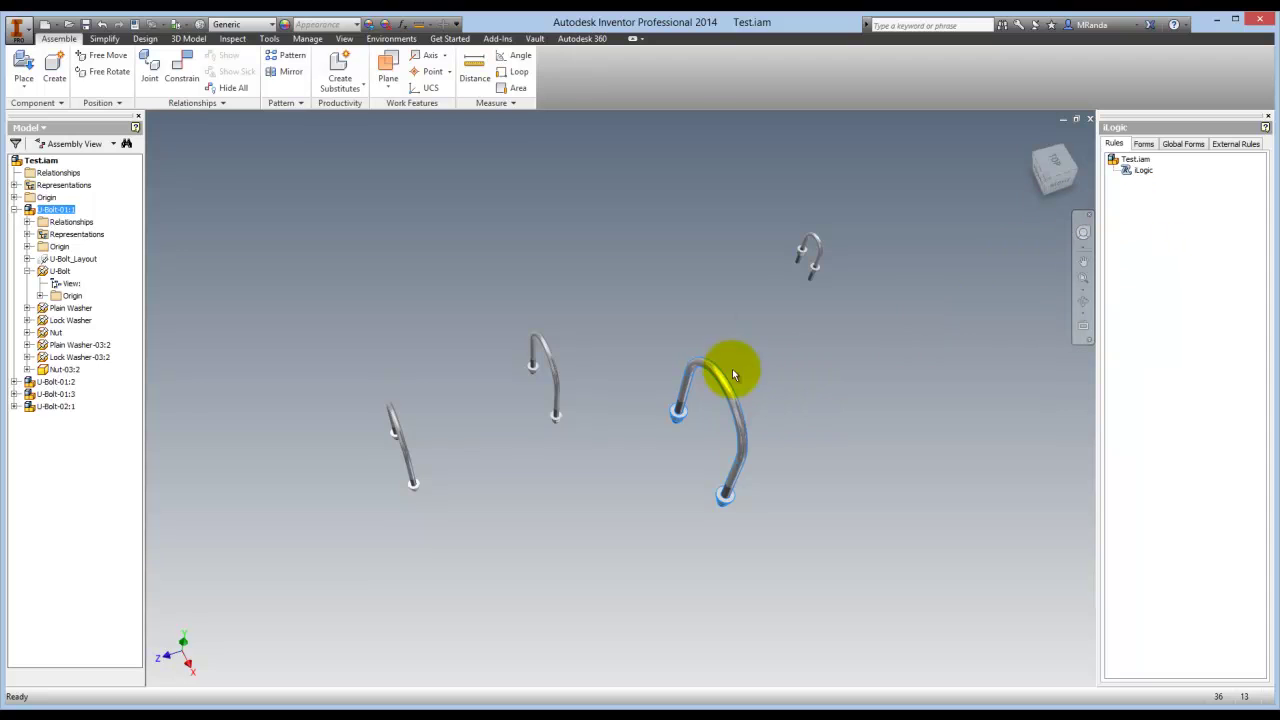
pyautogui.doubleClick(731, 395)
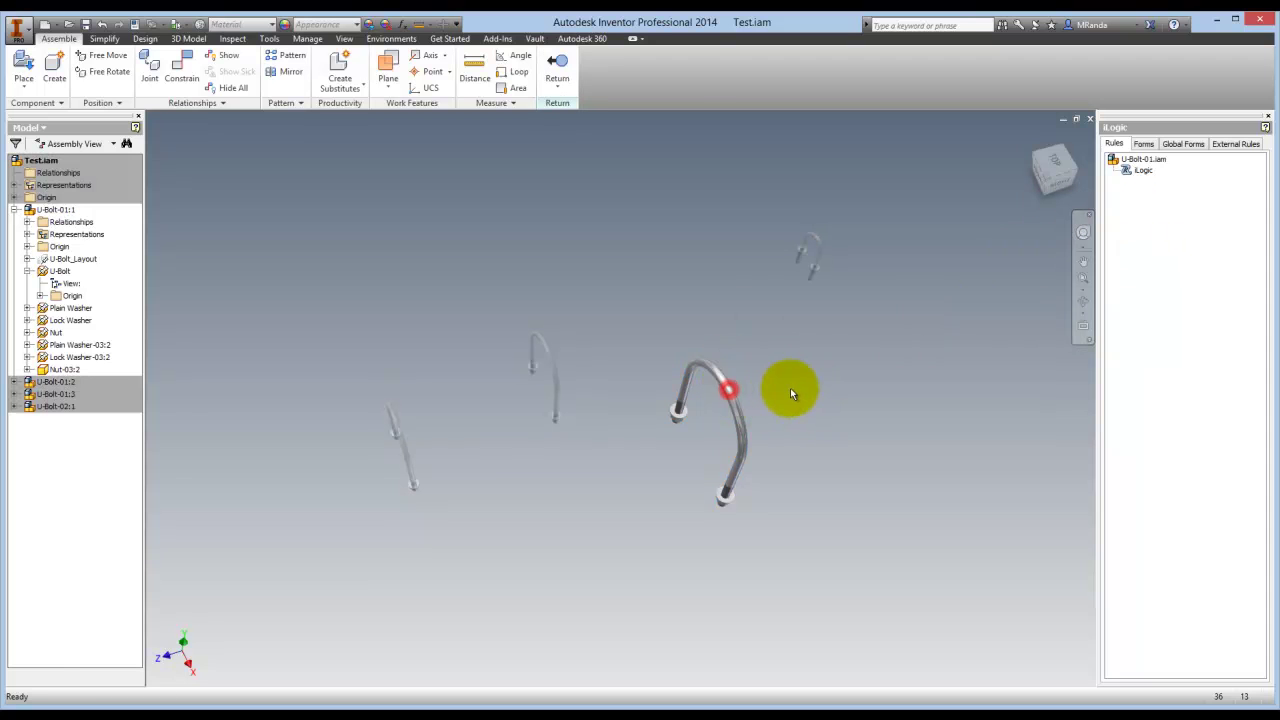
# Switch U-Bolt-01:1 to part number 99999915 in the Fastenel U-Bolts form
pyautogui.click(1143, 144)
pyautogui.click(1166, 164)
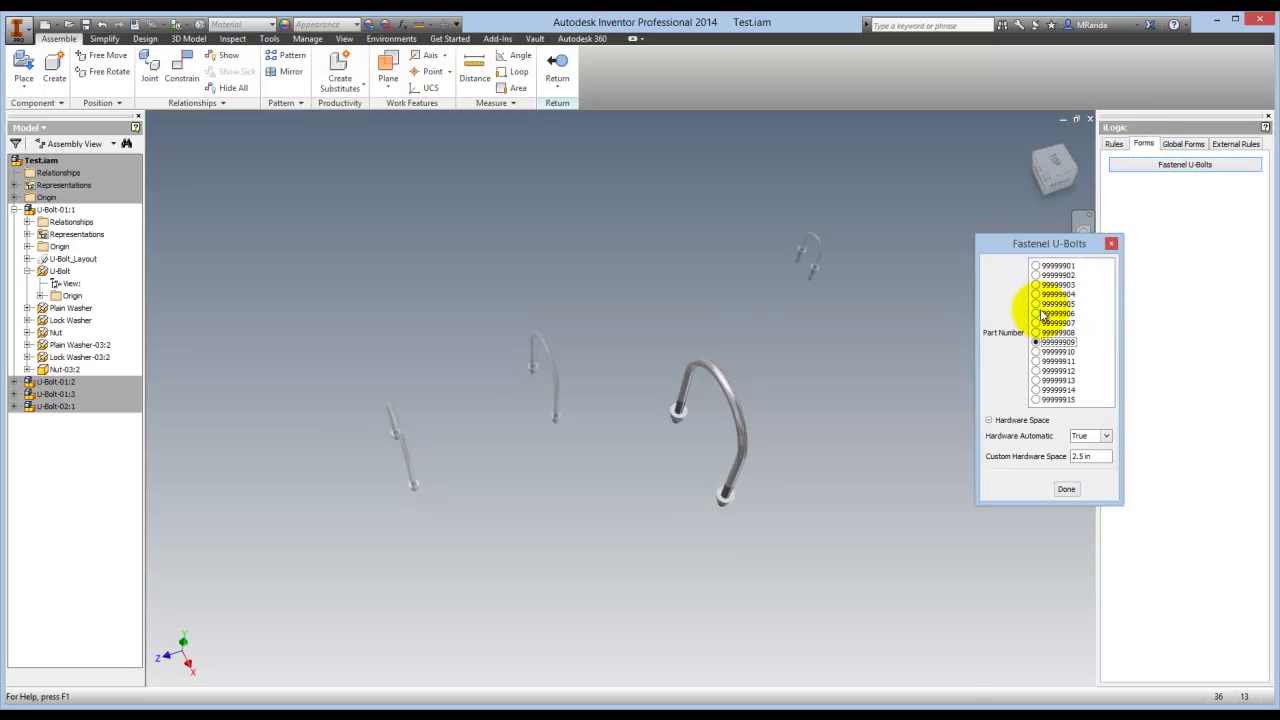
pyautogui.click(1050, 399)
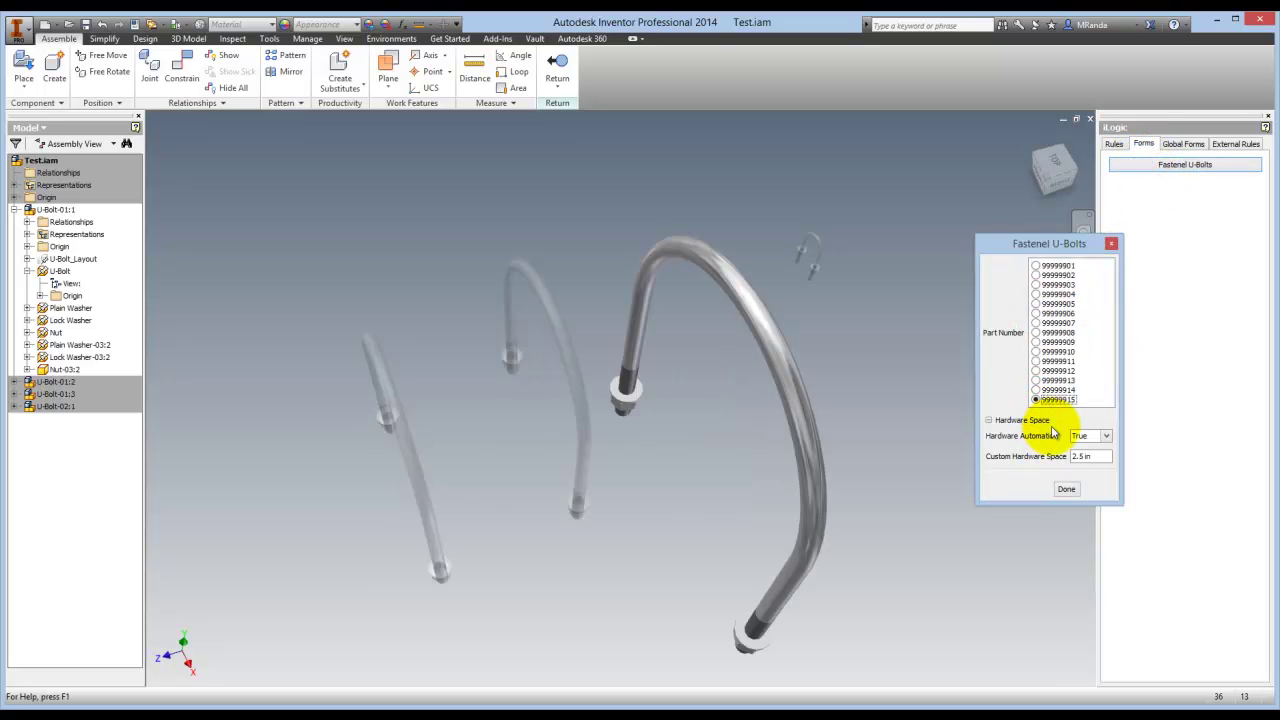
pyautogui.click(1058, 490)
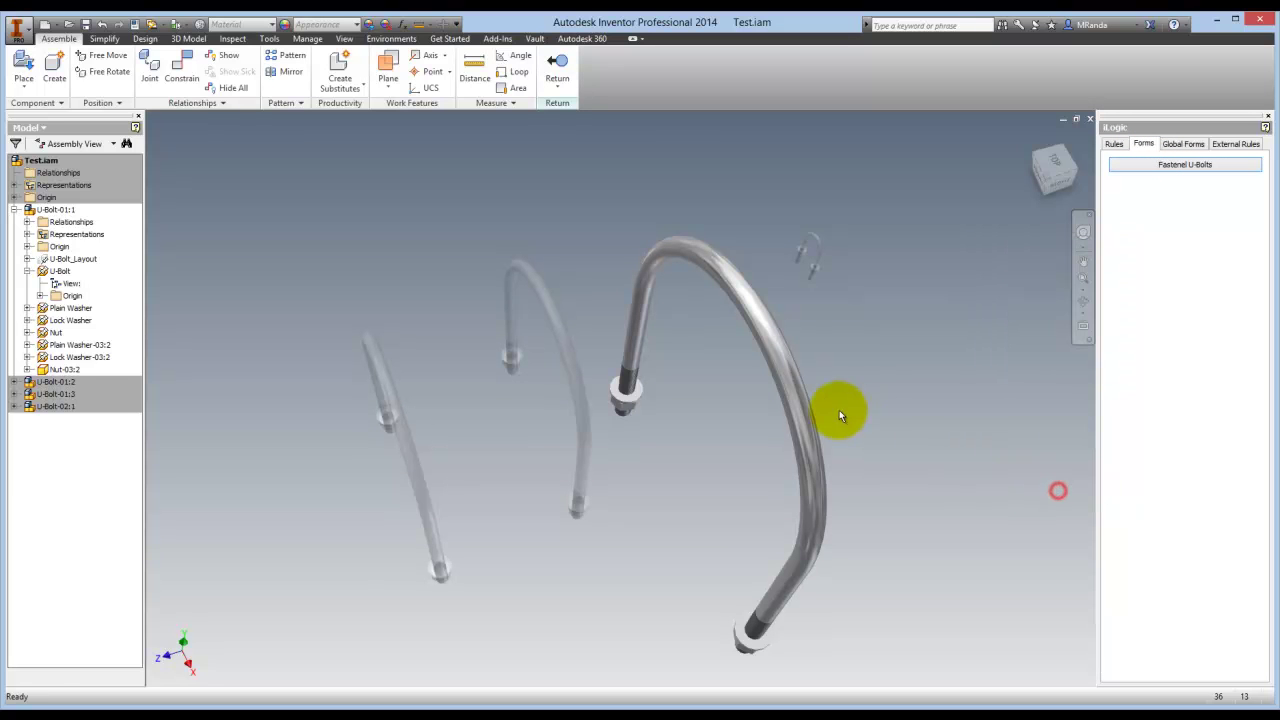
pyautogui.doubleClick(785, 383)
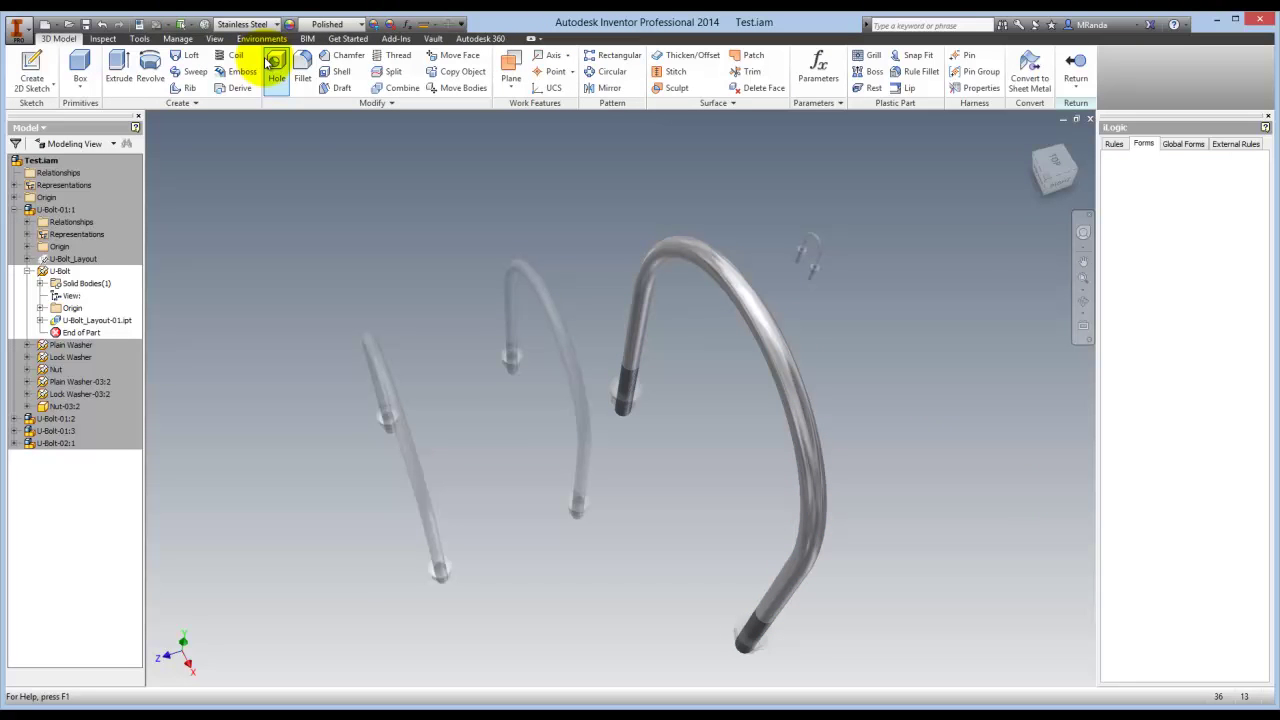
pyautogui.click(142, 30)
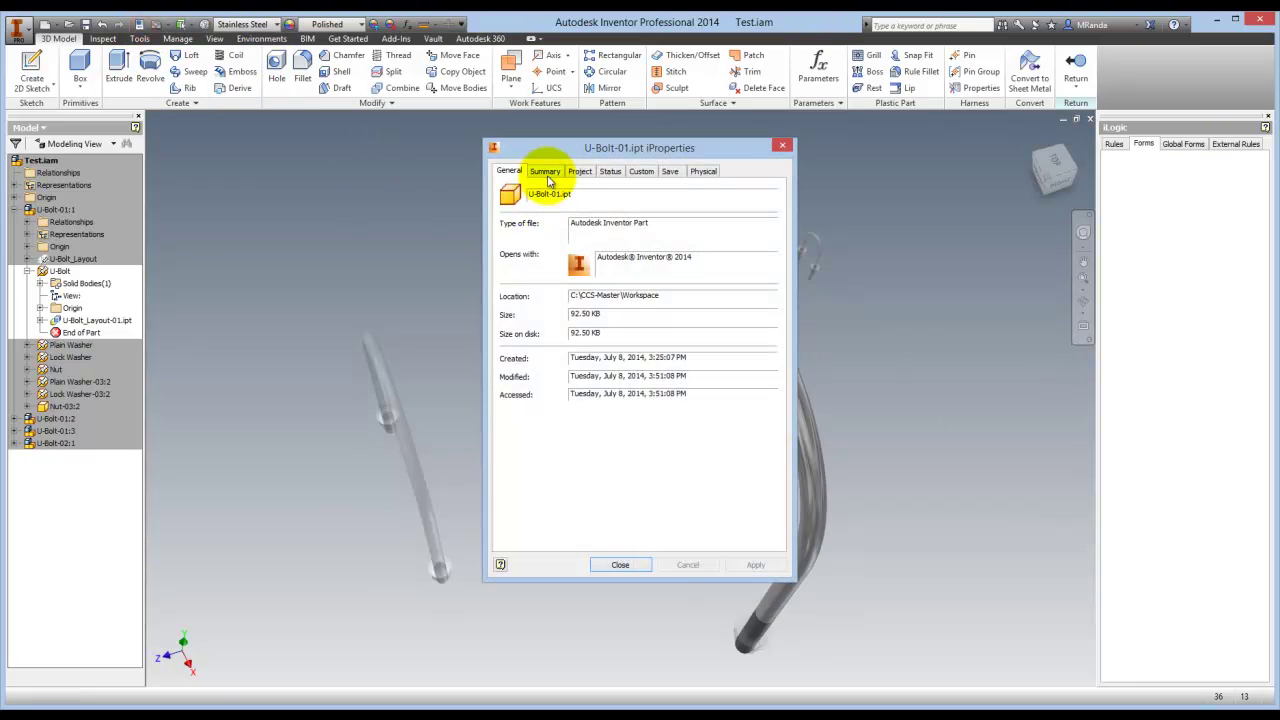
pyautogui.click(580, 171)
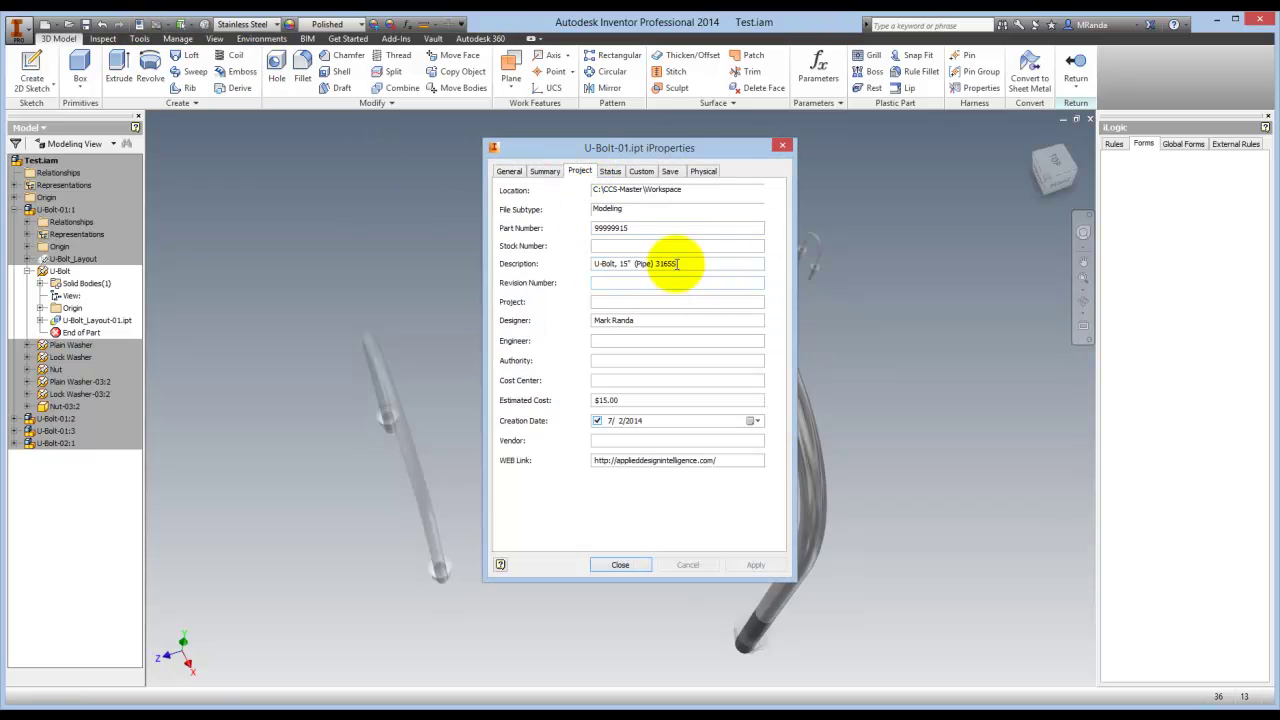
pyautogui.moveTo(598, 263); pyautogui.dragTo(709, 265)
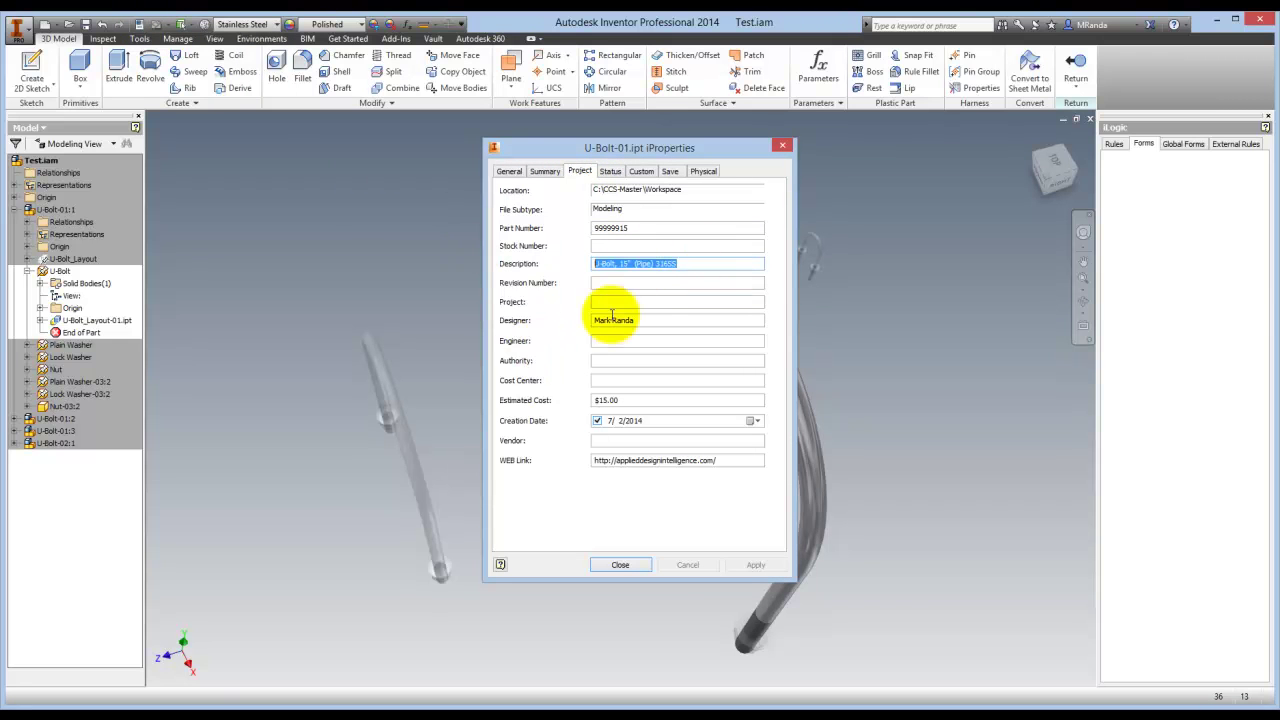
pyautogui.click(634, 263)
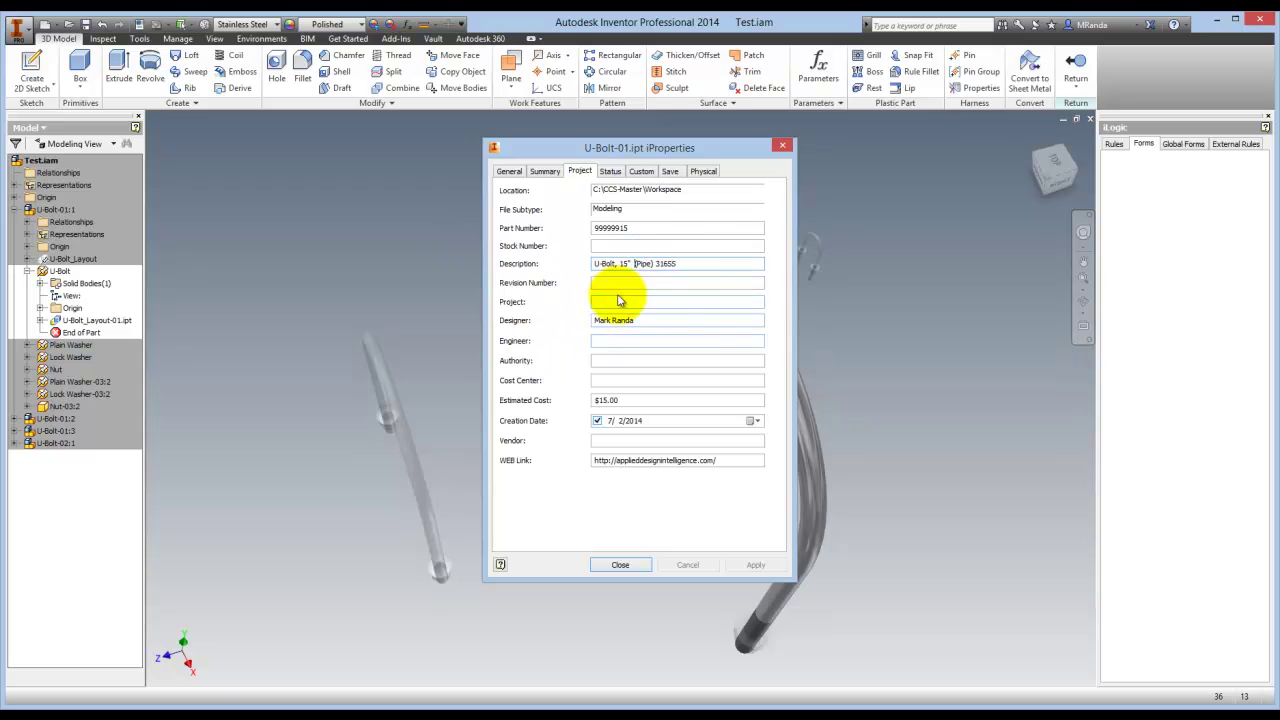
pyautogui.moveTo(693, 263); pyautogui.dragTo(572, 258)
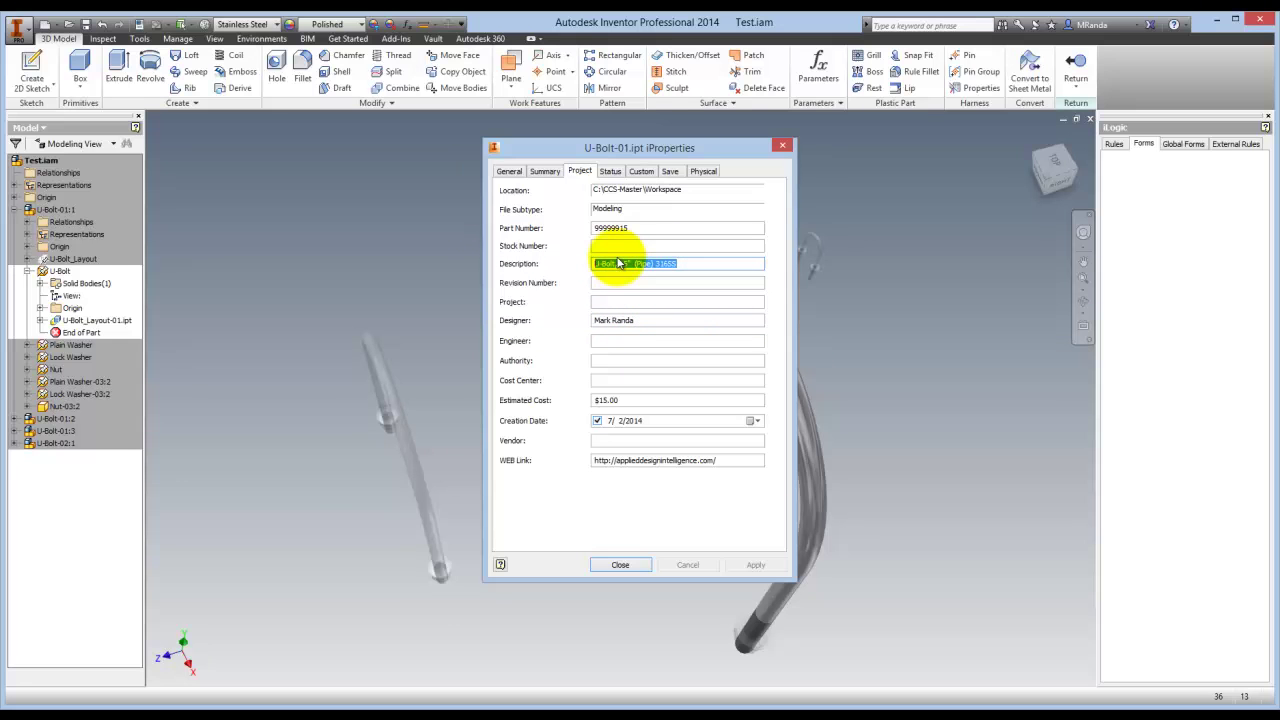
pyautogui.click(617, 400)
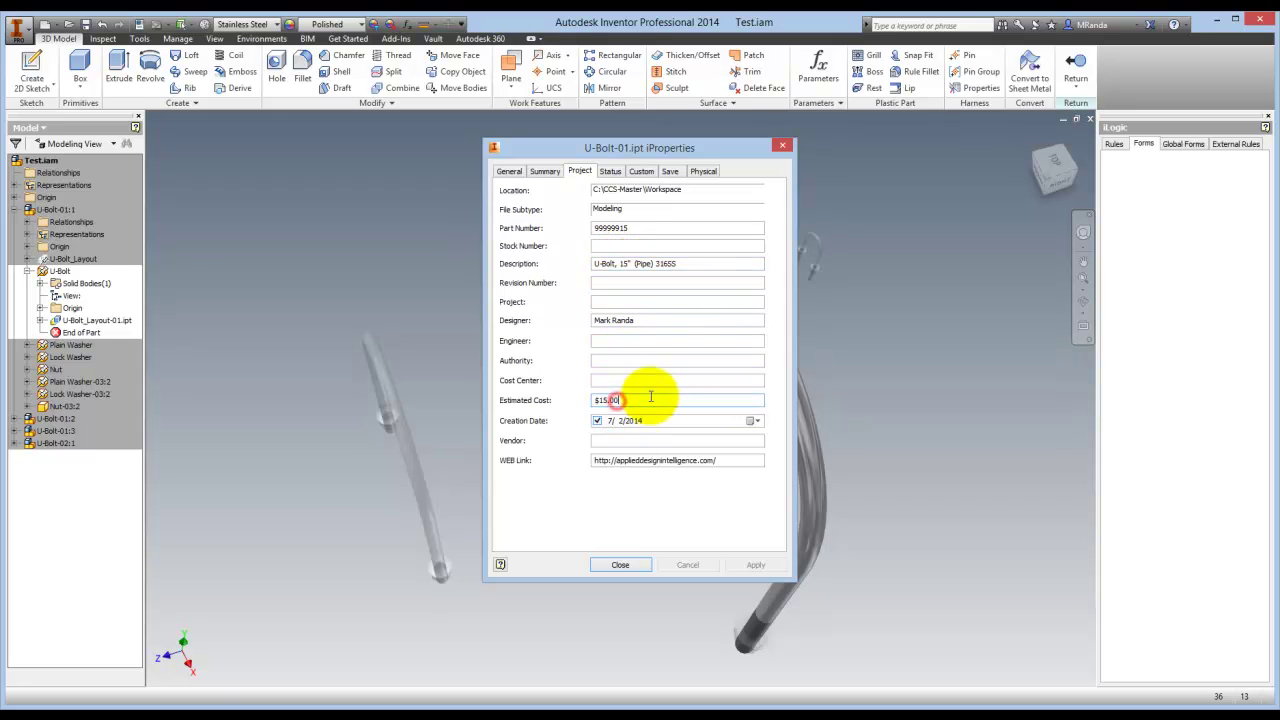
pyautogui.moveTo(651, 397); pyautogui.dragTo(566, 457)
pyautogui.click(644, 397)
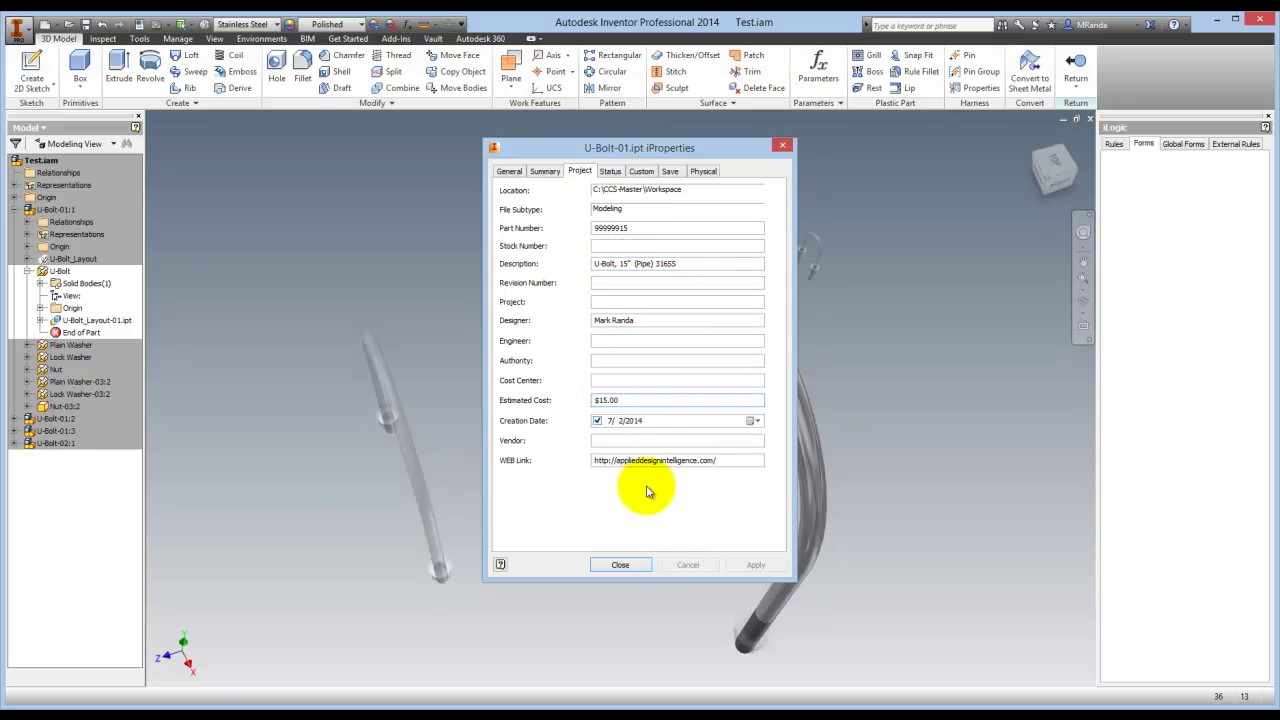
pyautogui.click(621, 566)
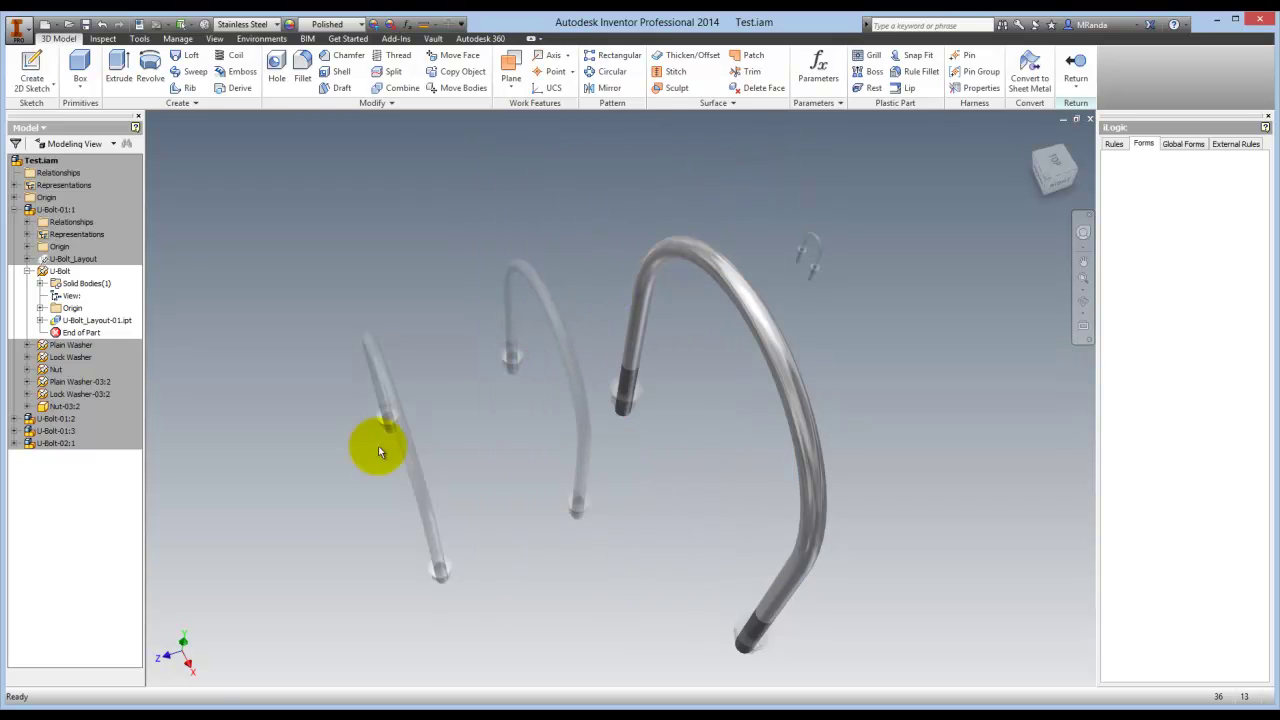
pyautogui.rightClick(586, 211)
pyautogui.click(609, 240)
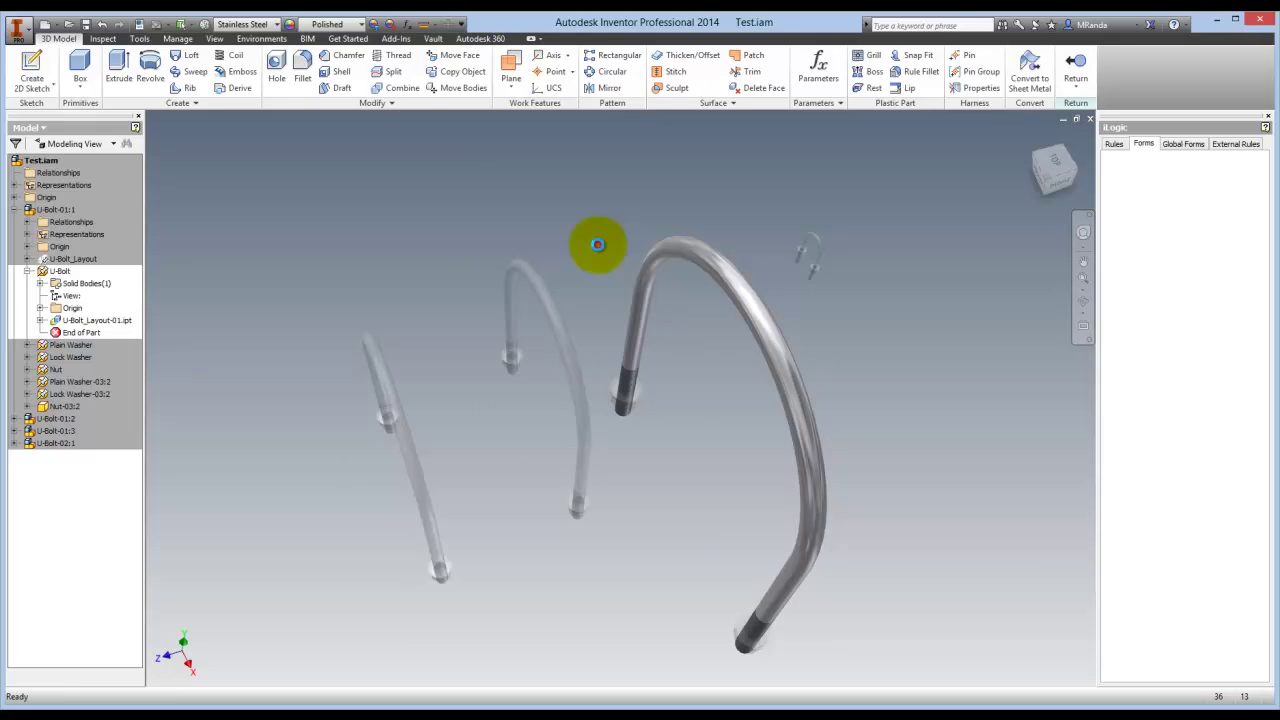
# Reopen the U-bolt subassembly's Fastenel U-Bolts form and set Hardware Automatic to False
pyautogui.rightClick(822, 368)
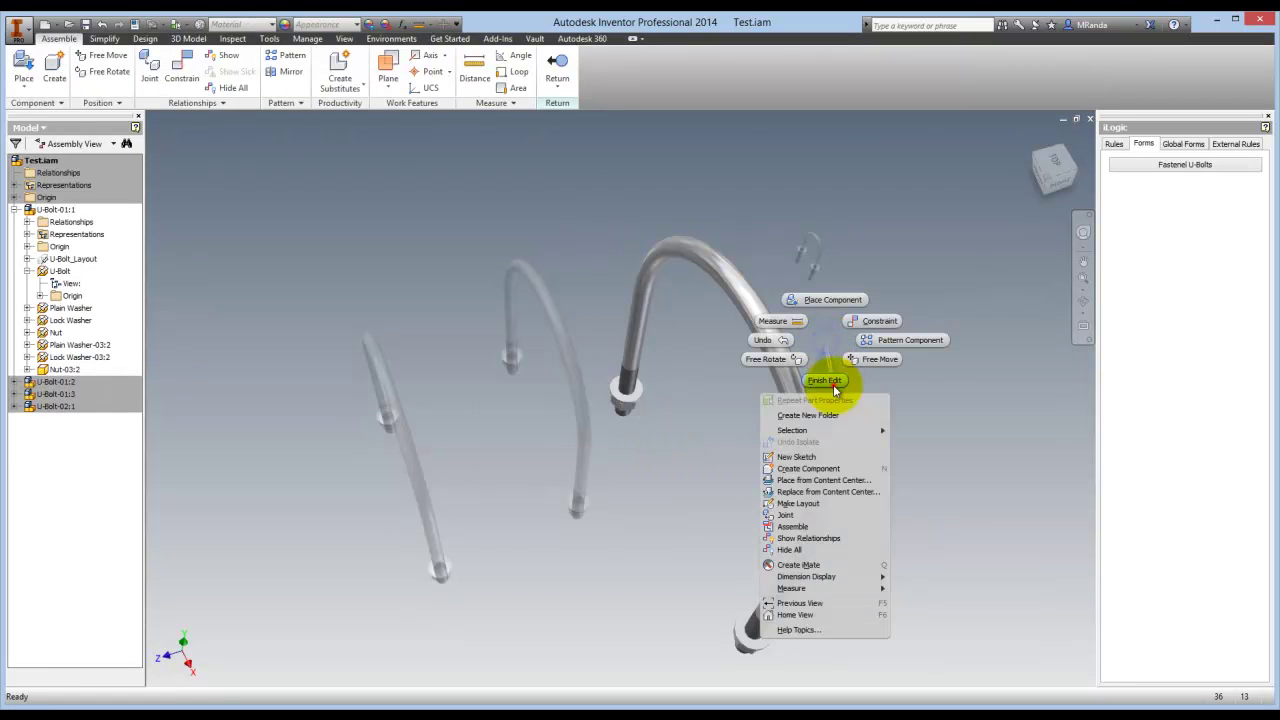
pyautogui.click(828, 382)
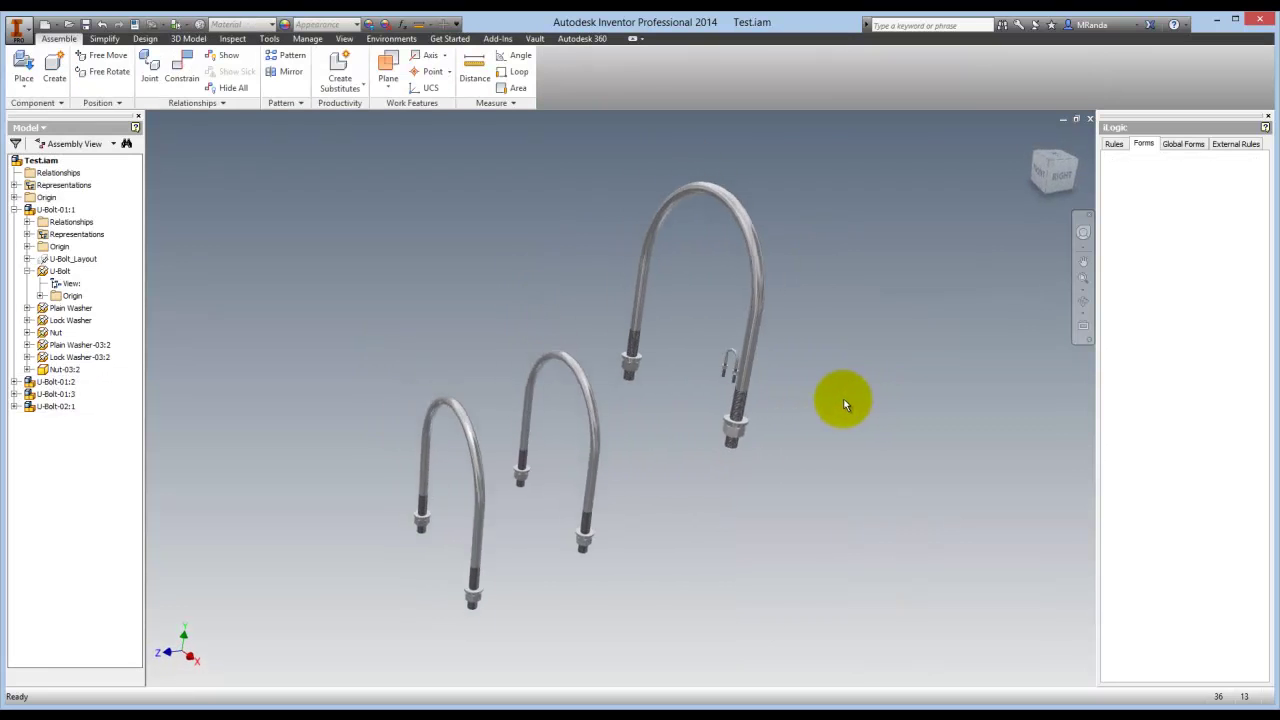
pyautogui.doubleClick(777, 359)
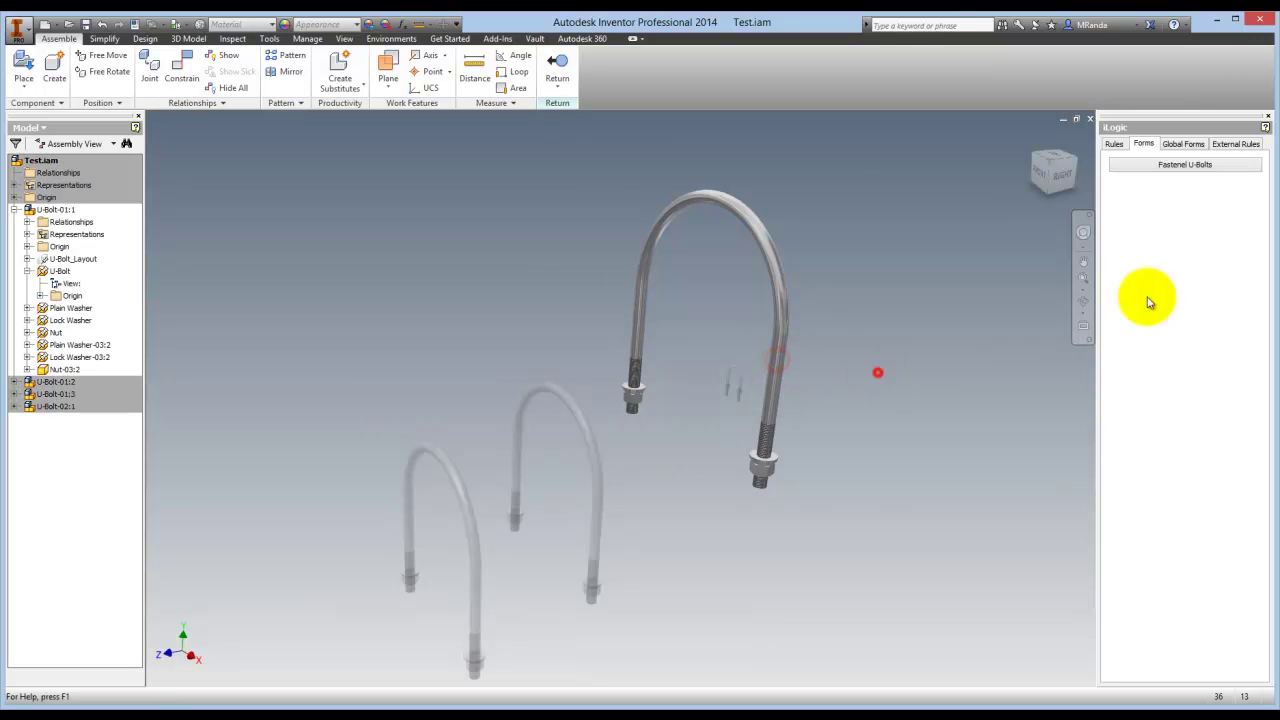
pyautogui.click(1203, 166)
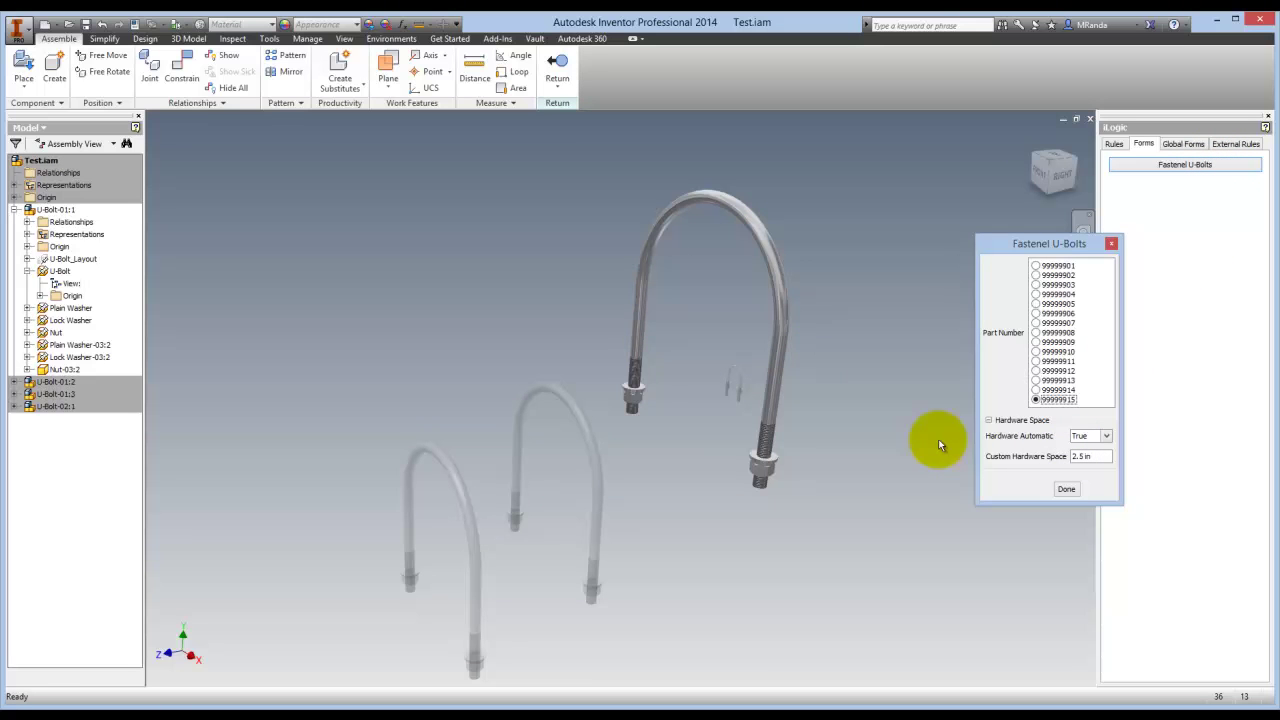
pyautogui.click(1106, 436)
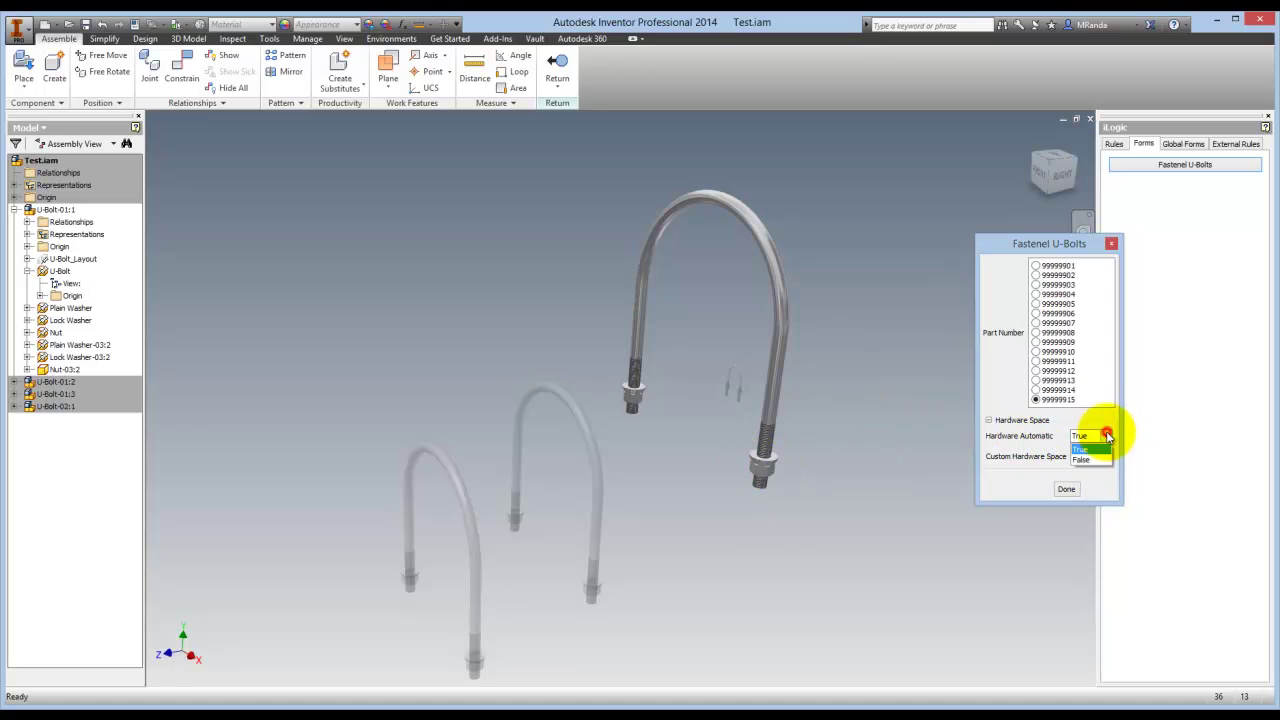
pyautogui.click(1097, 460)
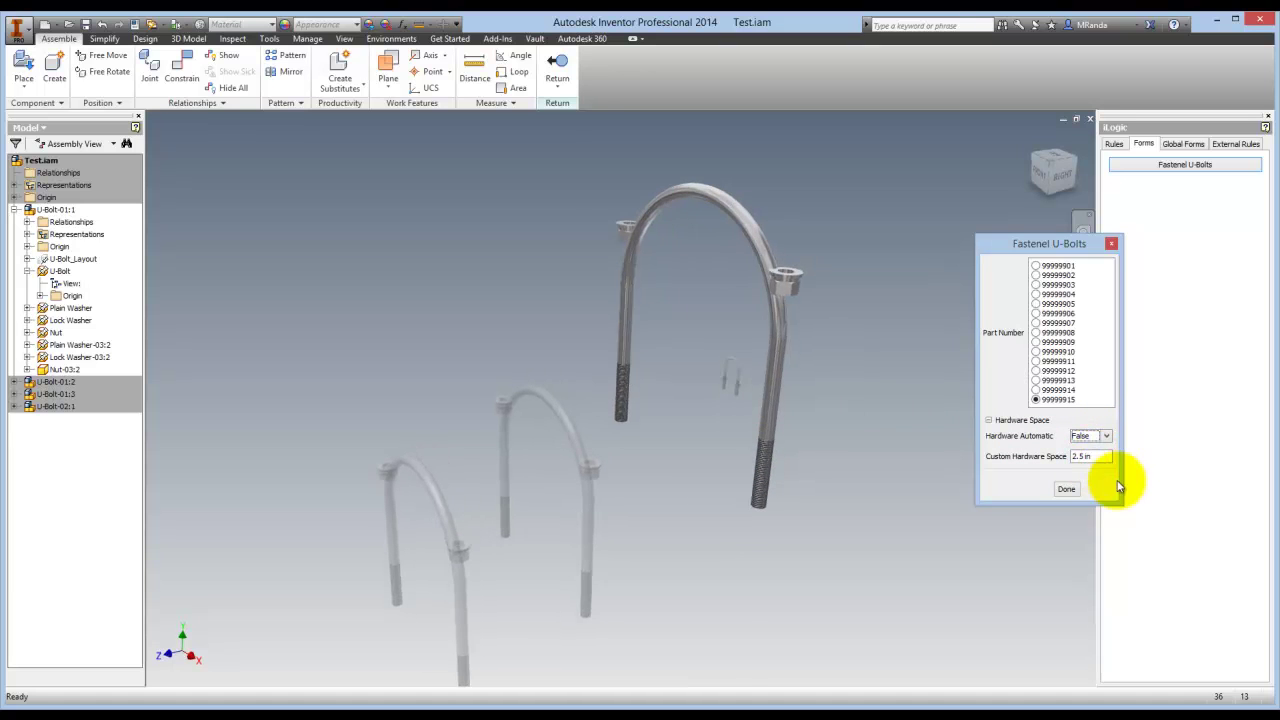
# Try Custom Hardware Space values 9 and 15 in, settling on 14 in
pyautogui.click(1099, 457)
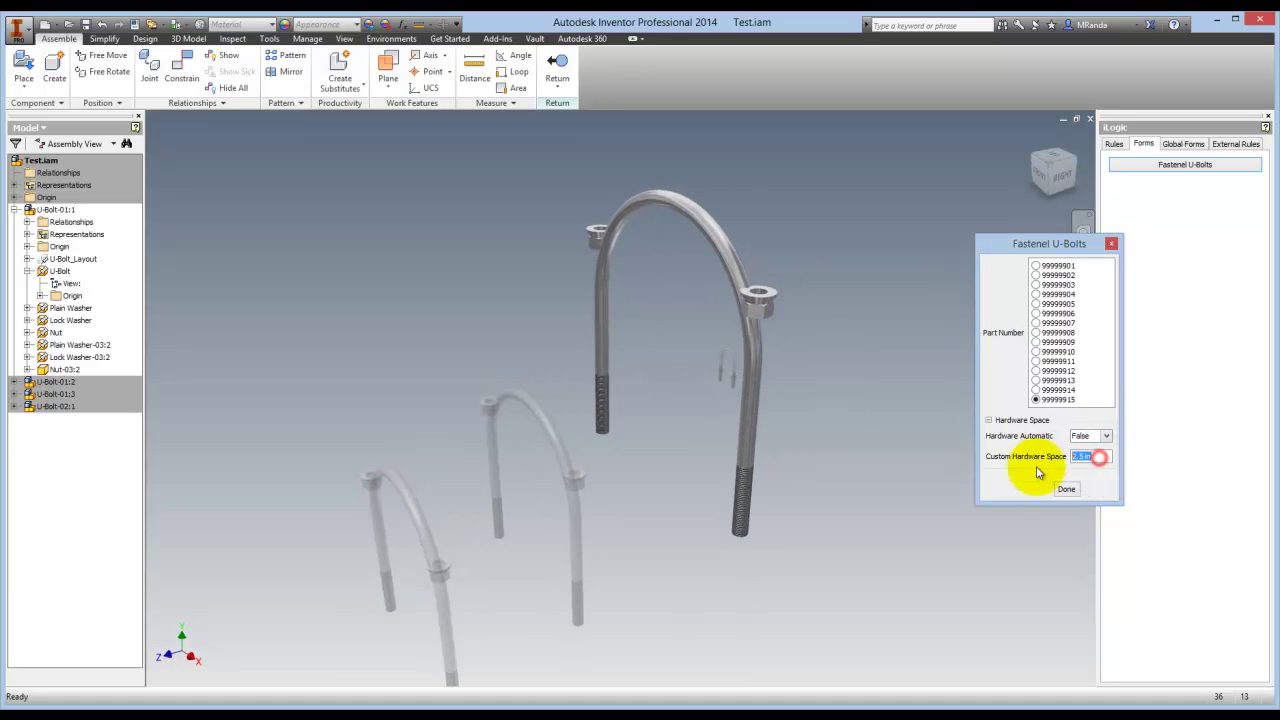
pyautogui.write('9')
pyautogui.click(1088, 474)
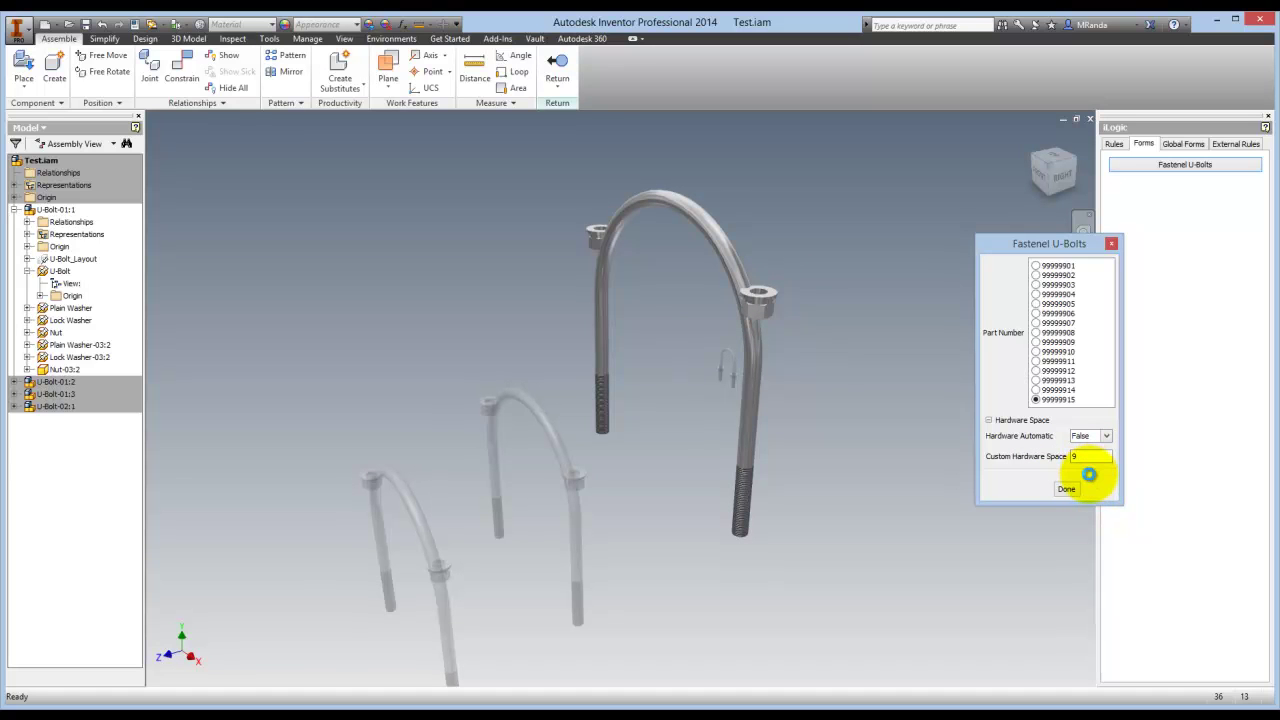
pyautogui.doubleClick(1088, 460)
pyautogui.write('1')
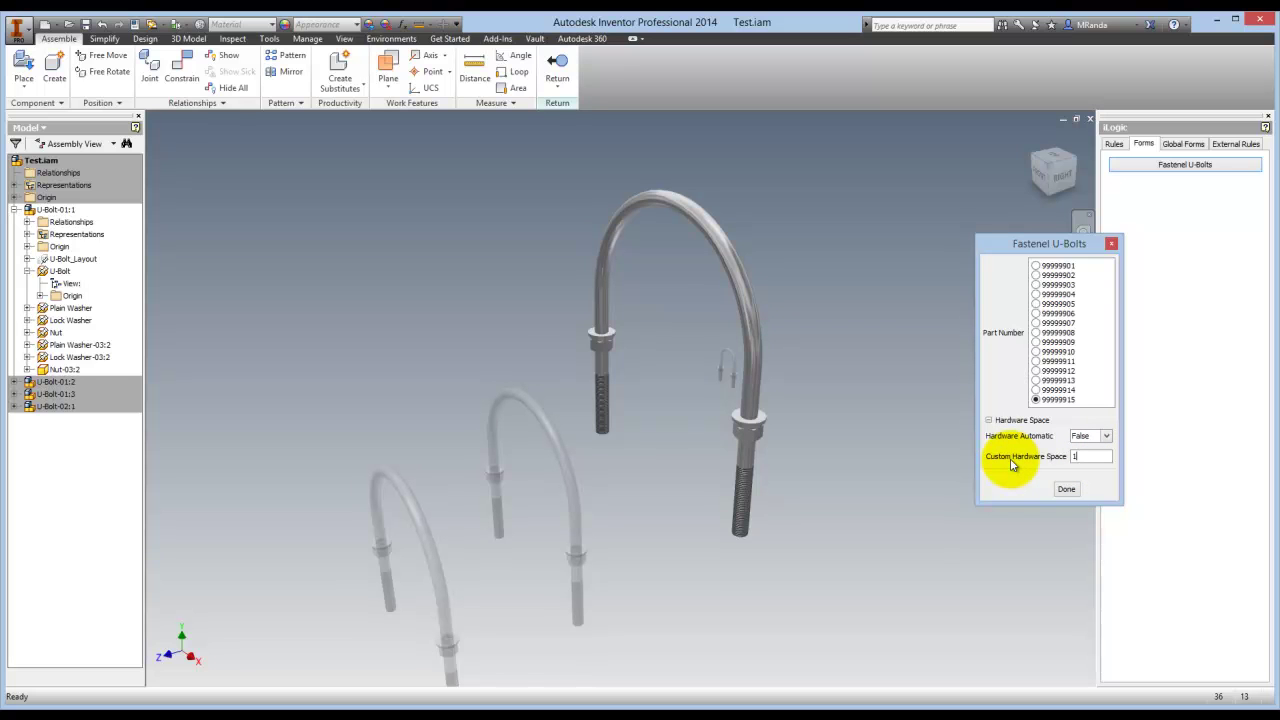
pyautogui.write('5')
pyautogui.click(1032, 499)
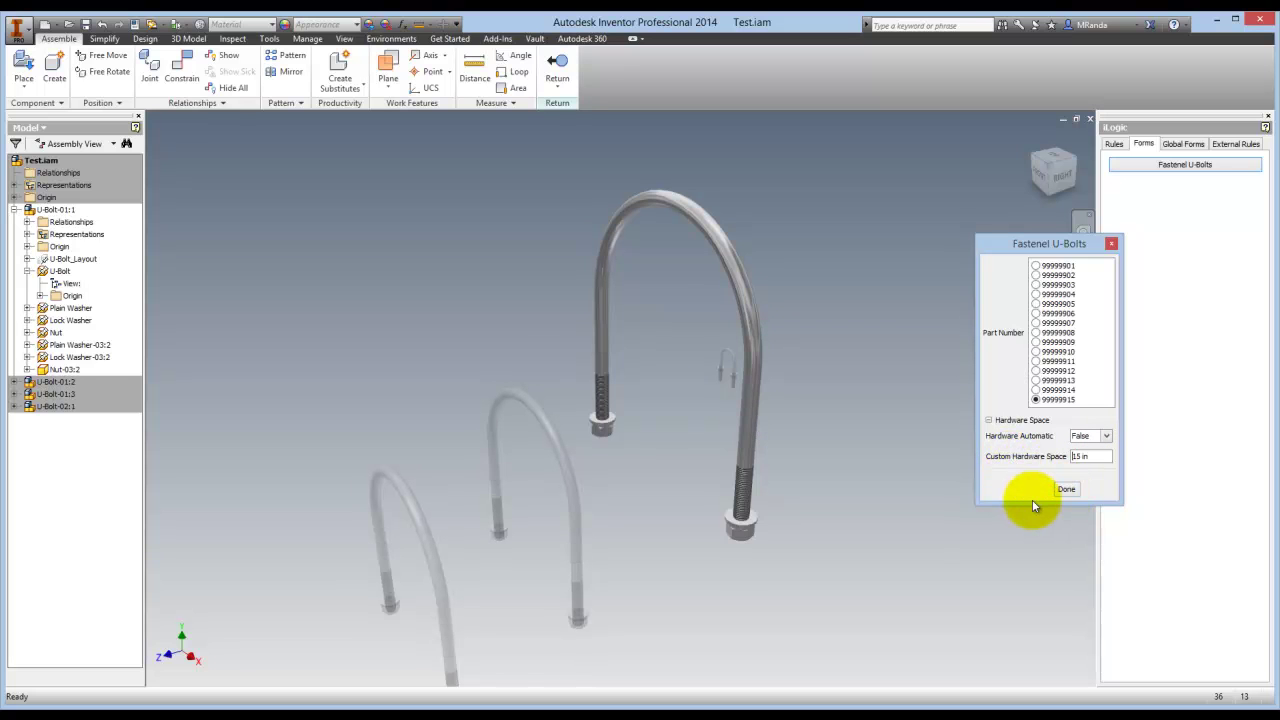
pyautogui.press('F6')
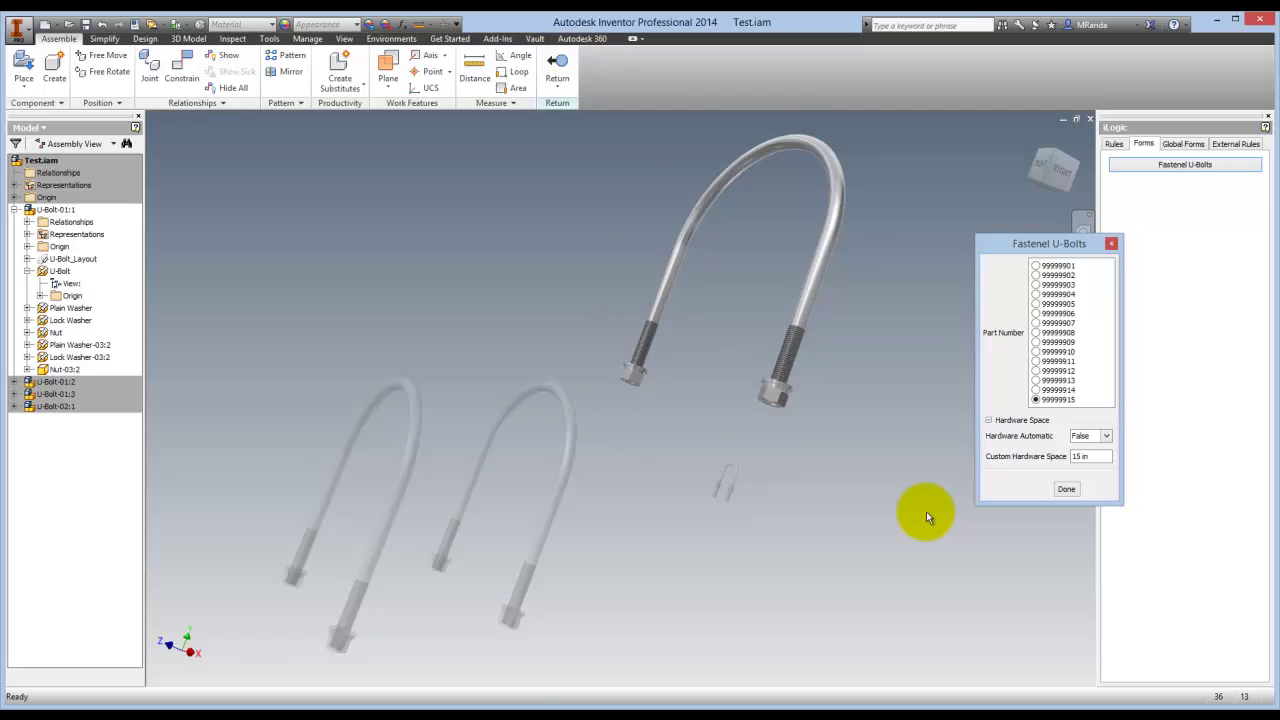
pyautogui.click(1097, 455)
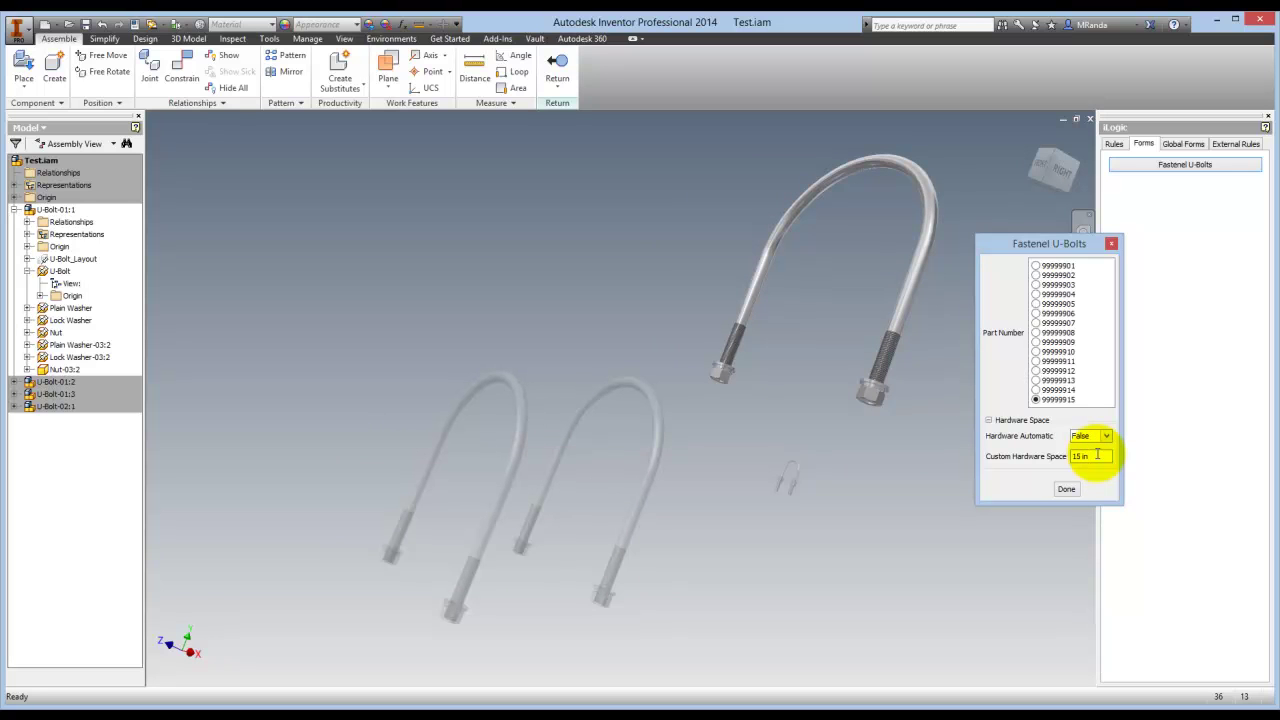
pyautogui.moveTo(1097, 455); pyautogui.dragTo(1066, 462)
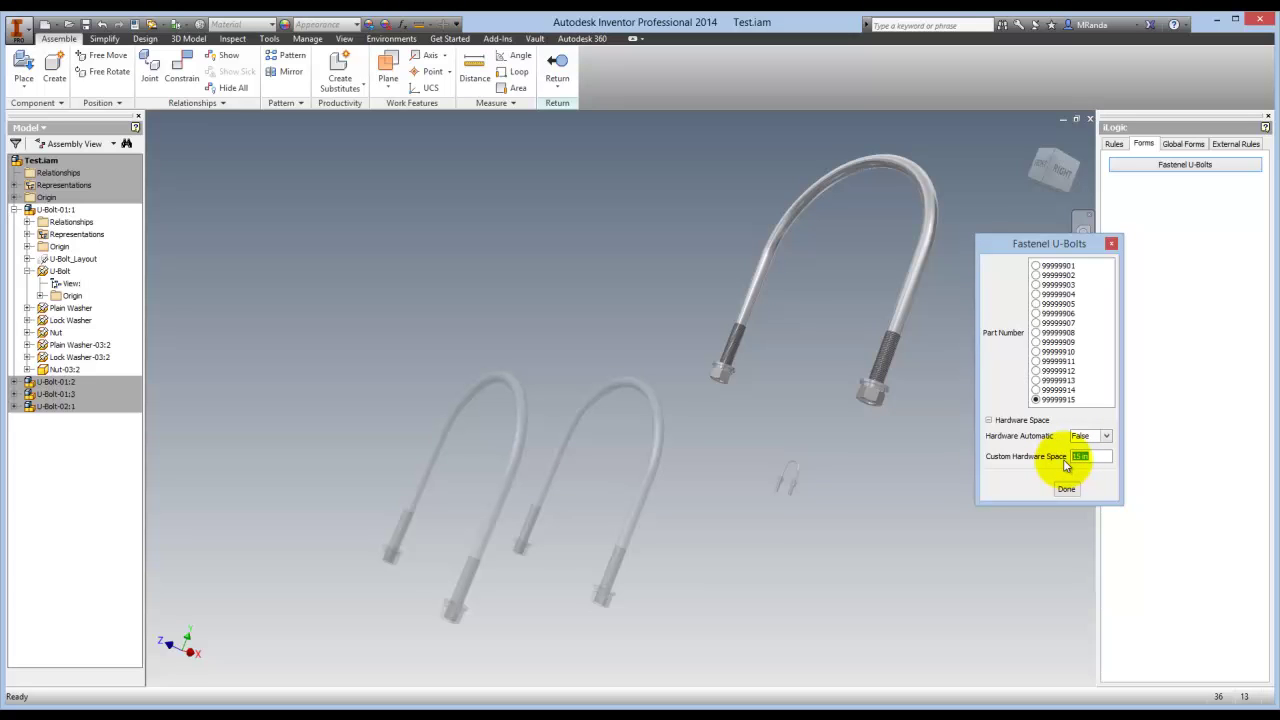
pyautogui.write('14')
pyautogui.press('Return')
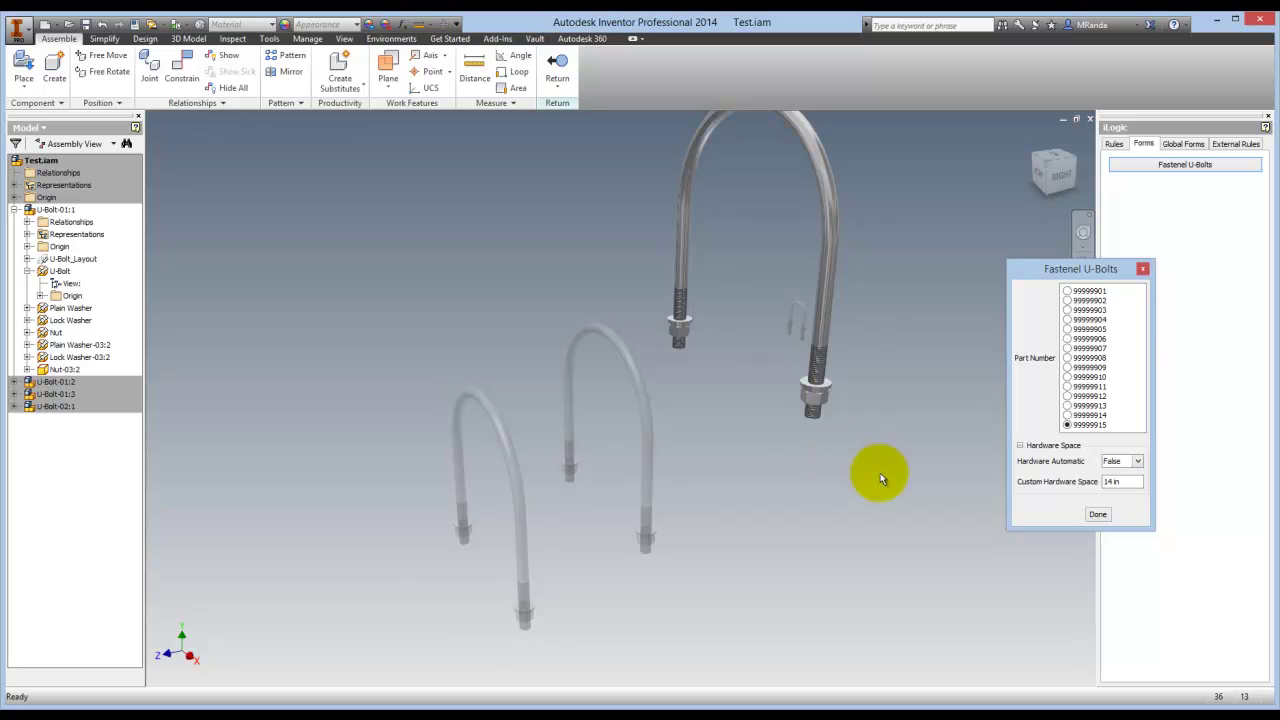
pyautogui.click(822, 398)
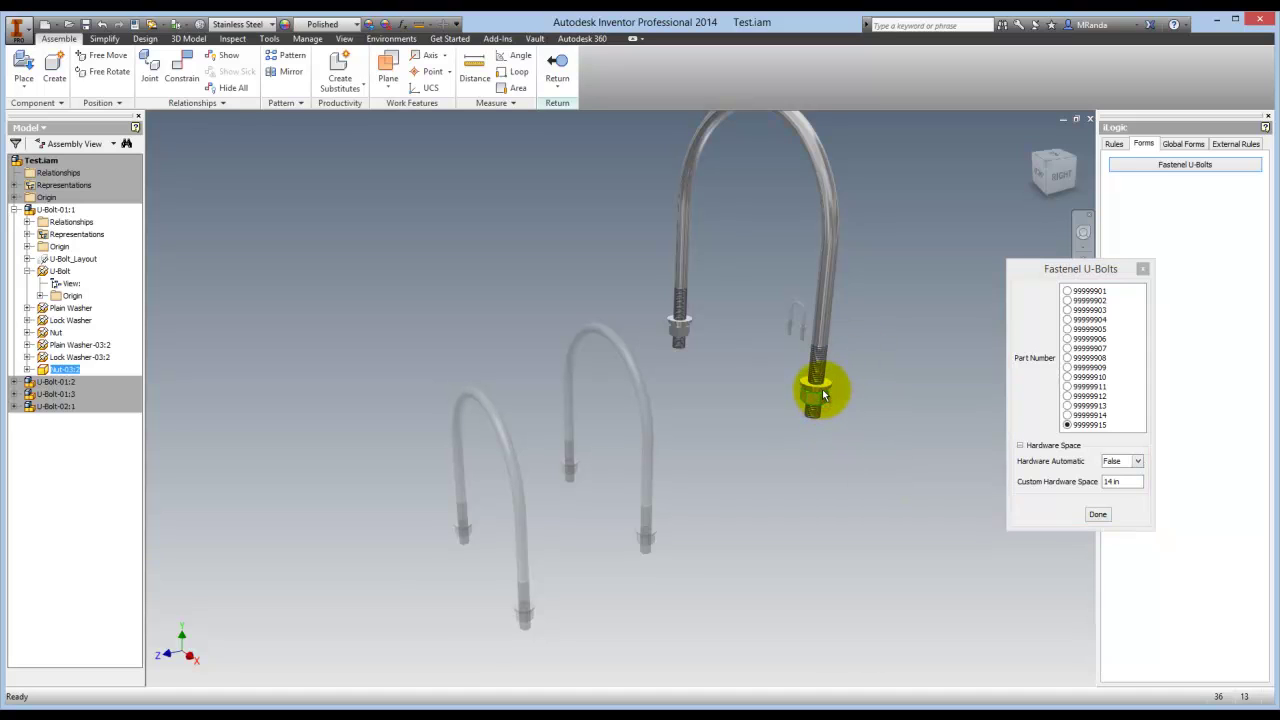
pyautogui.click(864, 404)
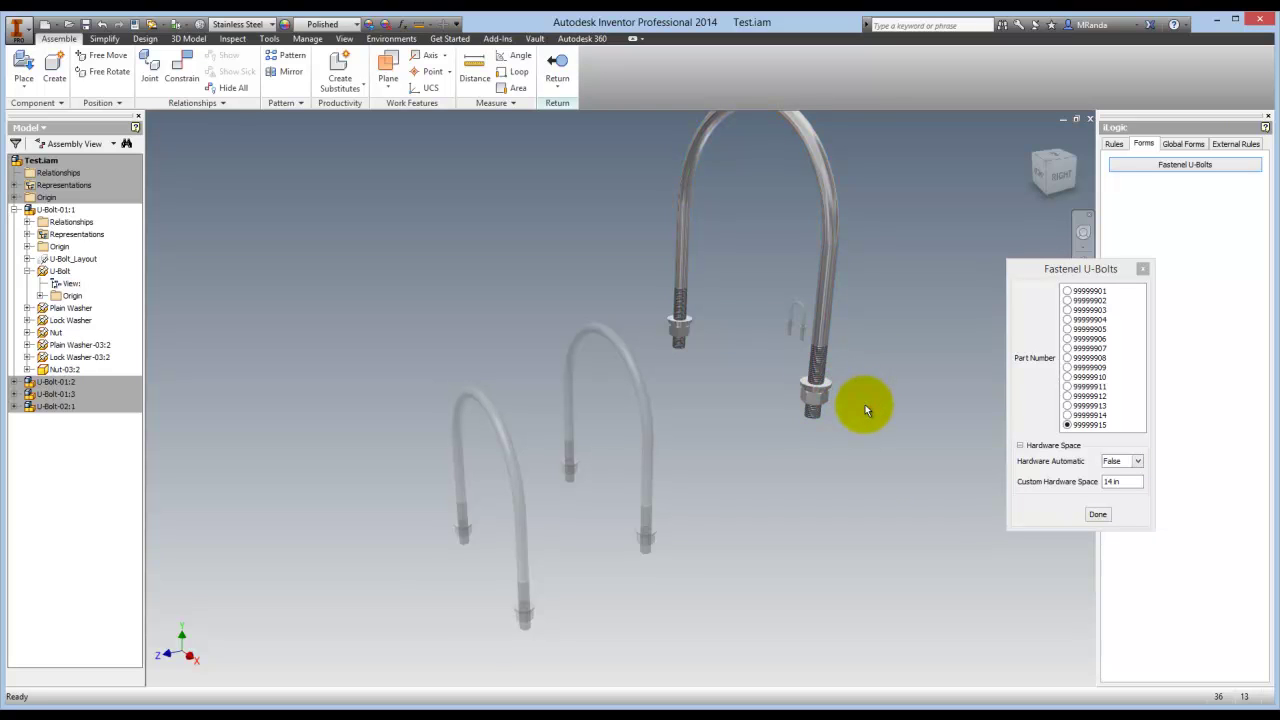